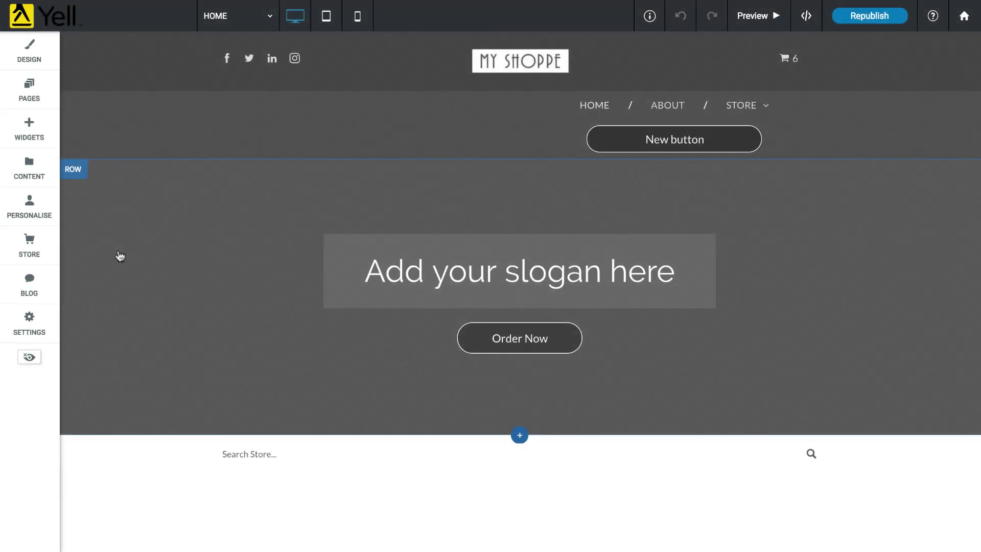
Go from the STORE panel through Manage Store to the Catalog > Products list
{"action": "left_click", "coordinate": [48, 258]}
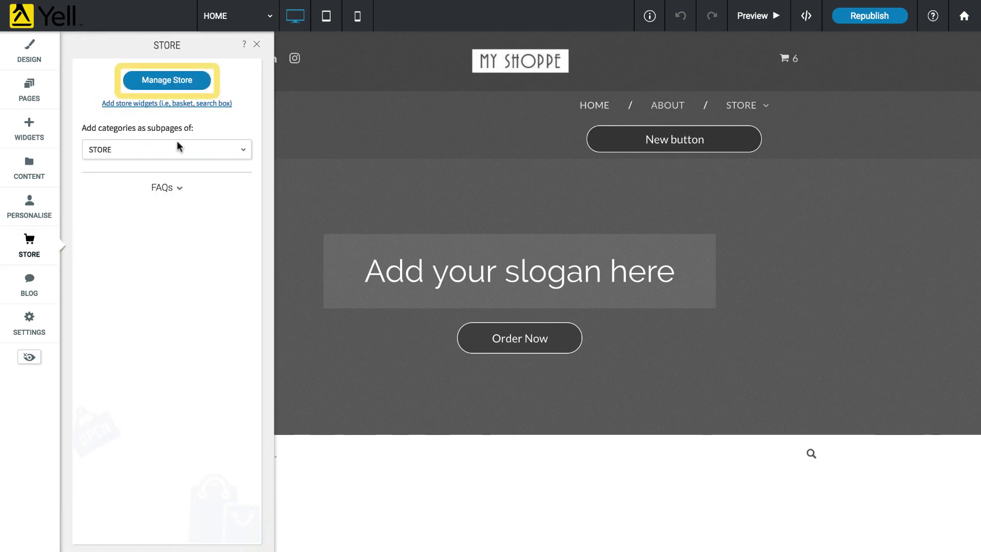
{"action": "left_click", "coordinate": [202, 87]}
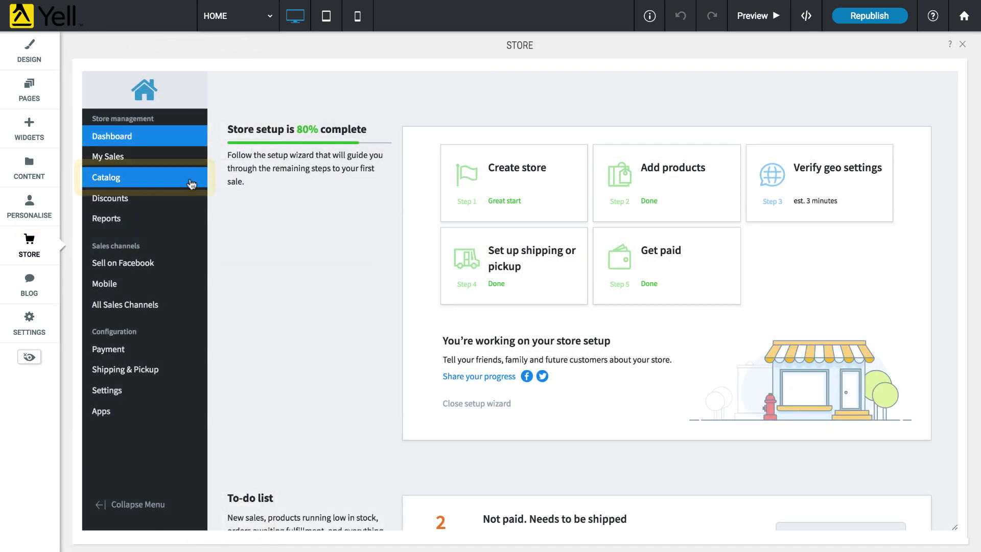
{"action": "mouse_move", "coordinate": [194, 185]}
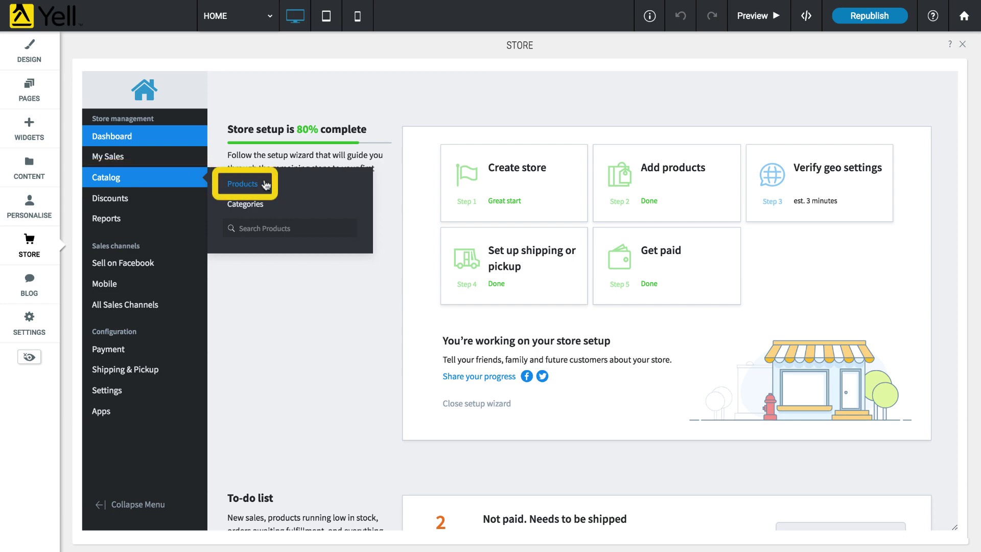
{"action": "left_click", "coordinate": [262, 184]}
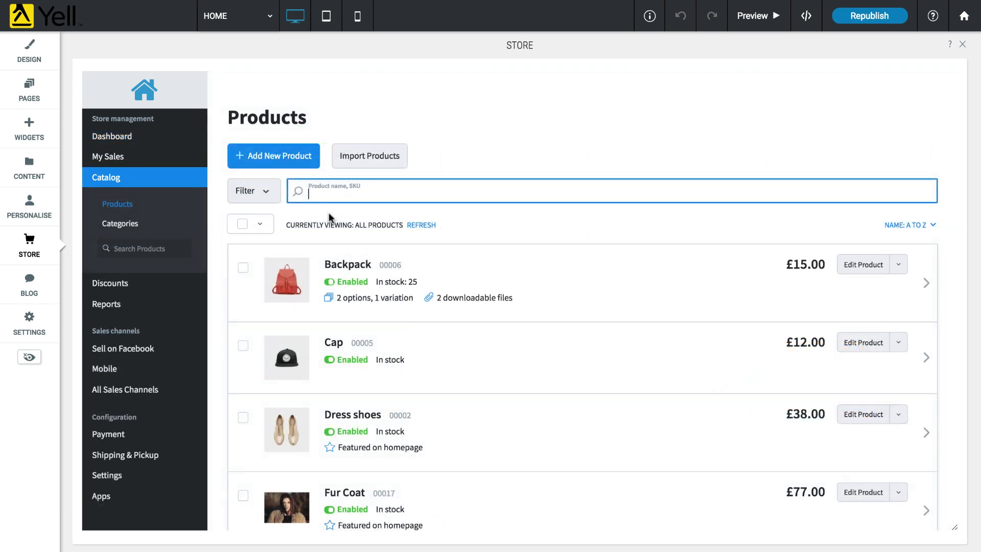
{"action": "type", "text": "jacket"}
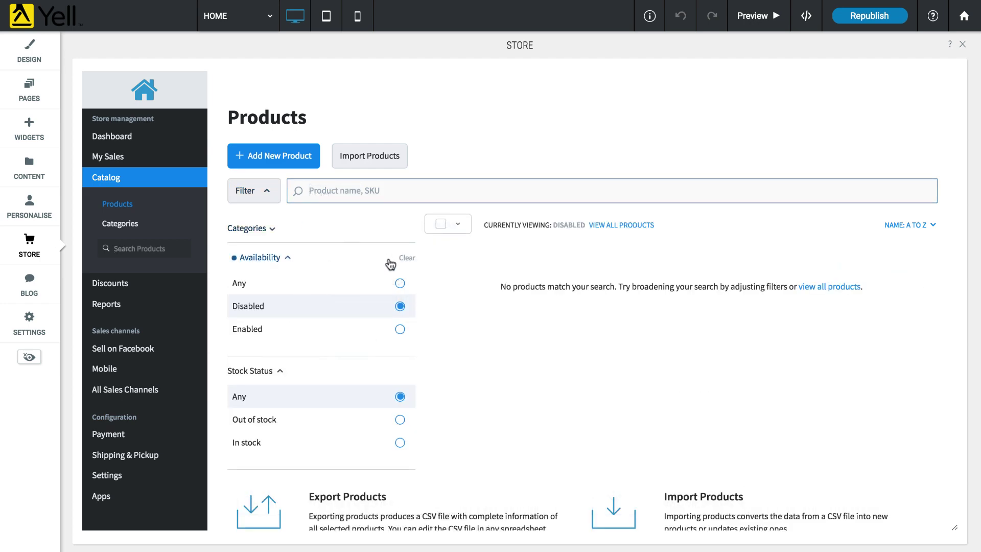
Show products of Any availability, select Backpack and Cap, and bring up Bulk Update
{"action": "left_click", "coordinate": [400, 283]}
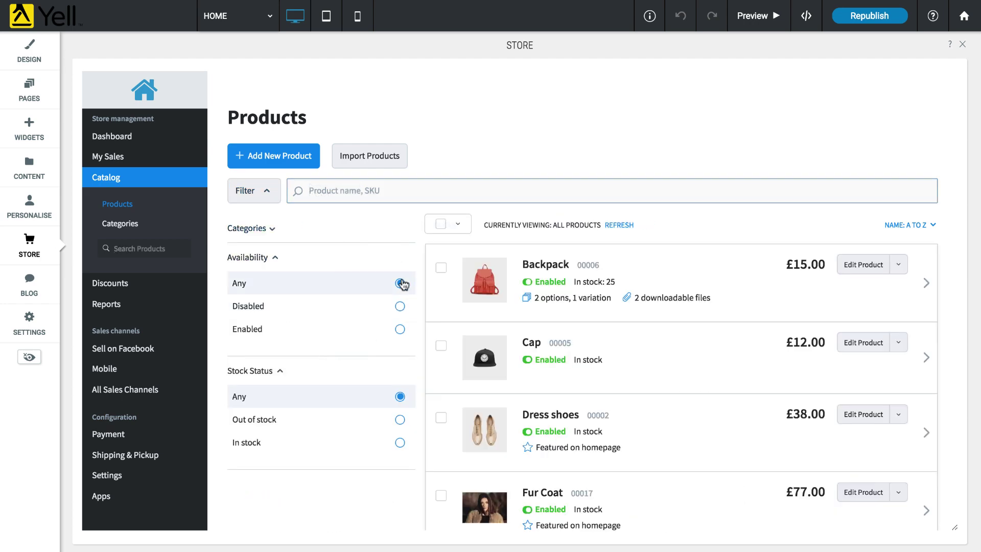
{"action": "left_click", "coordinate": [863, 264]}
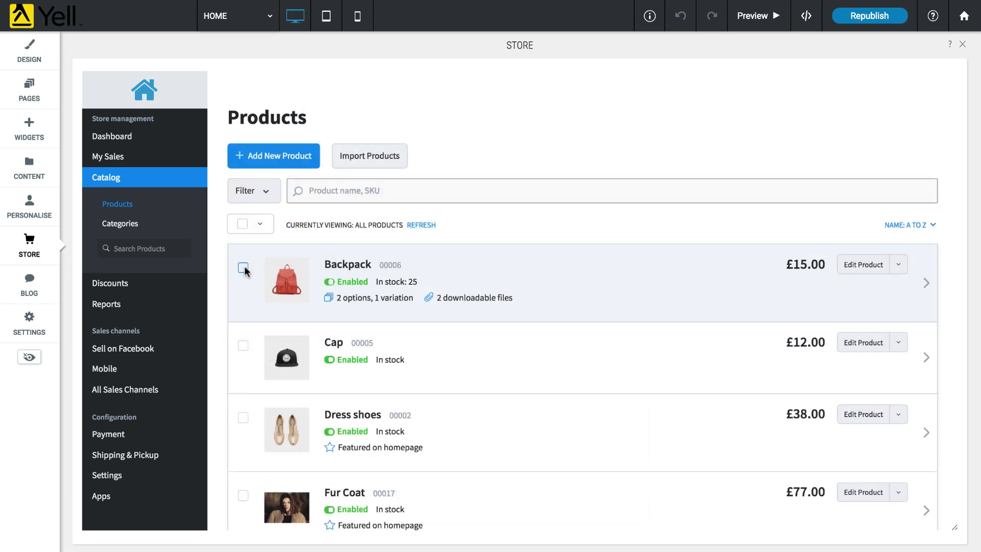
{"action": "left_click", "coordinate": [243, 268]}
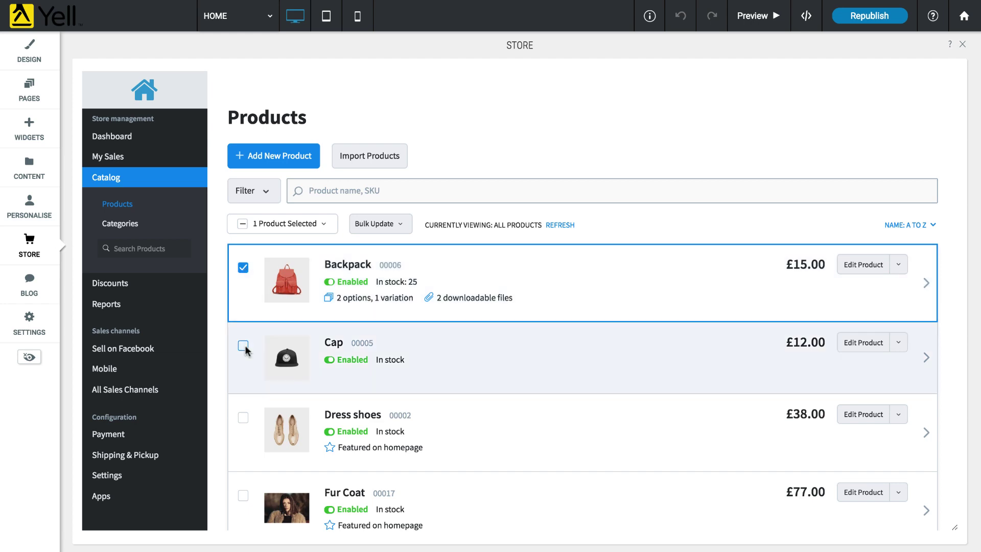
{"action": "left_click", "coordinate": [243, 345]}
{"action": "left_click", "coordinate": [387, 230]}
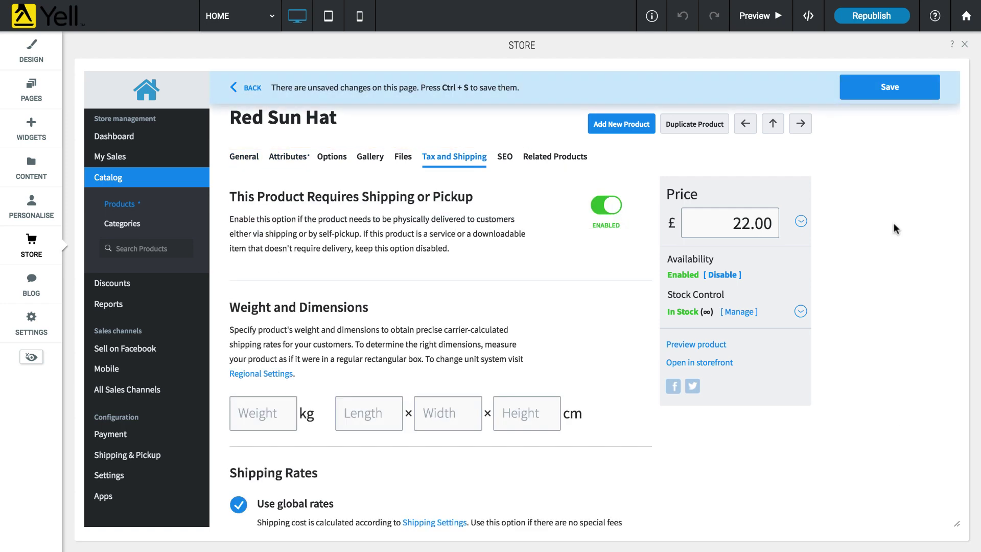
Assign the Red Sun Hat to Outerwear and Accessories in addition to Store Front page
{"action": "scroll", "coordinate": [894, 222], "scroll_direction": "down", "scroll_amount": 5}
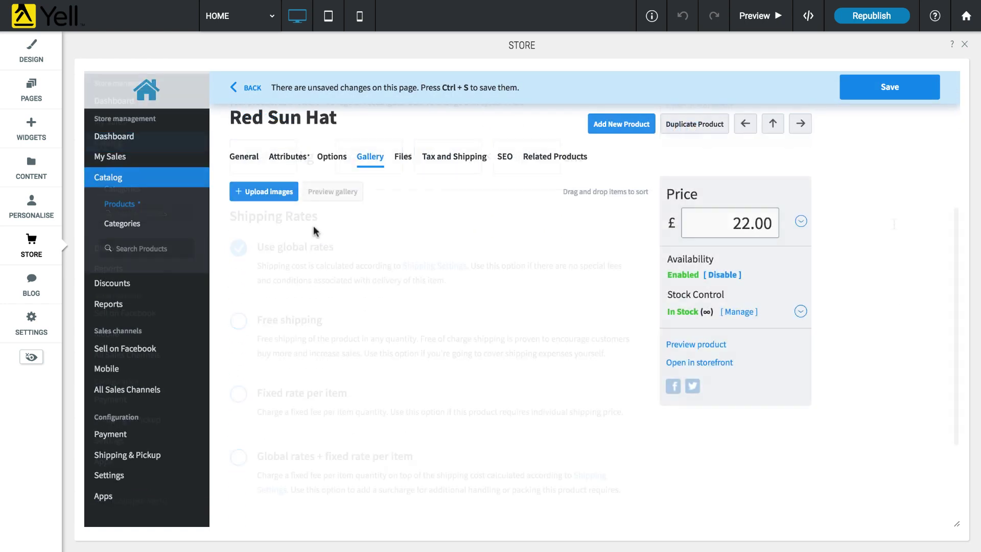
{"action": "left_click", "coordinate": [285, 201]}
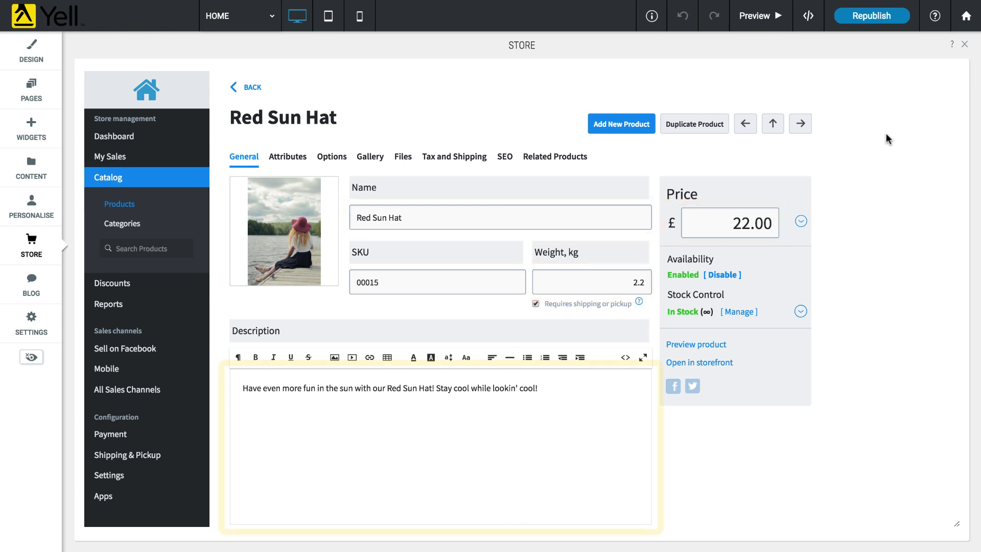
{"action": "scroll", "coordinate": [654, 409], "scroll_direction": "down", "scroll_amount": 5}
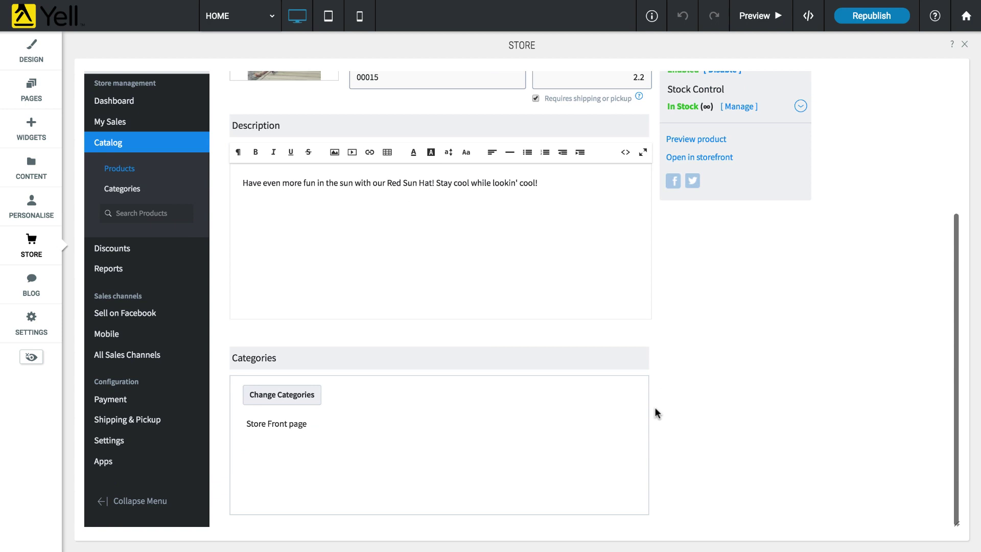
{"action": "left_click", "coordinate": [315, 404]}
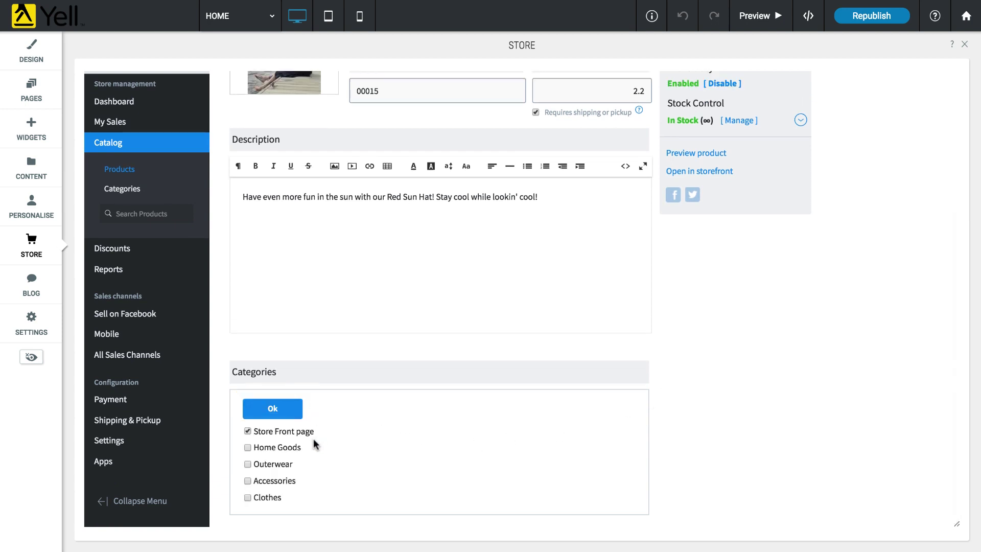
{"action": "left_click", "coordinate": [247, 465]}
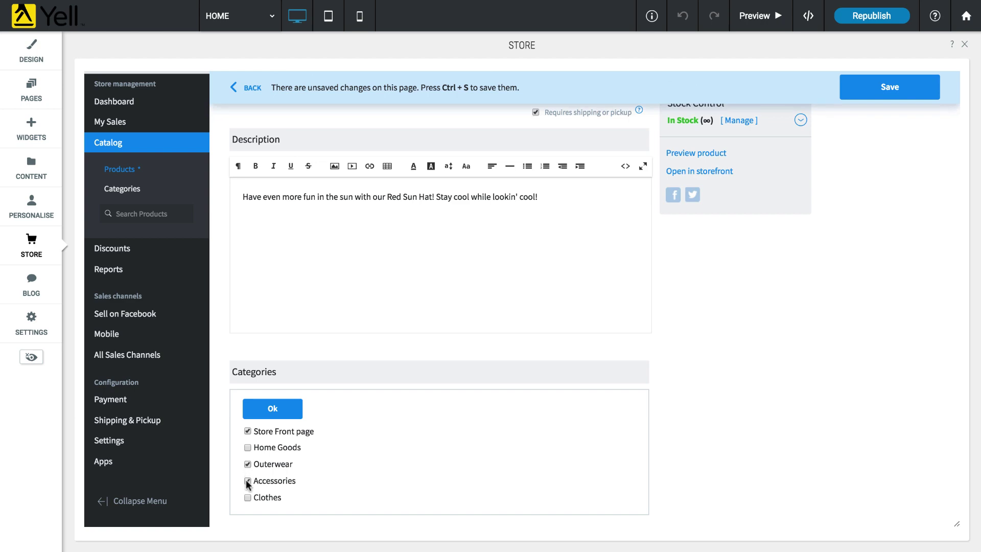
{"action": "left_click", "coordinate": [289, 419]}
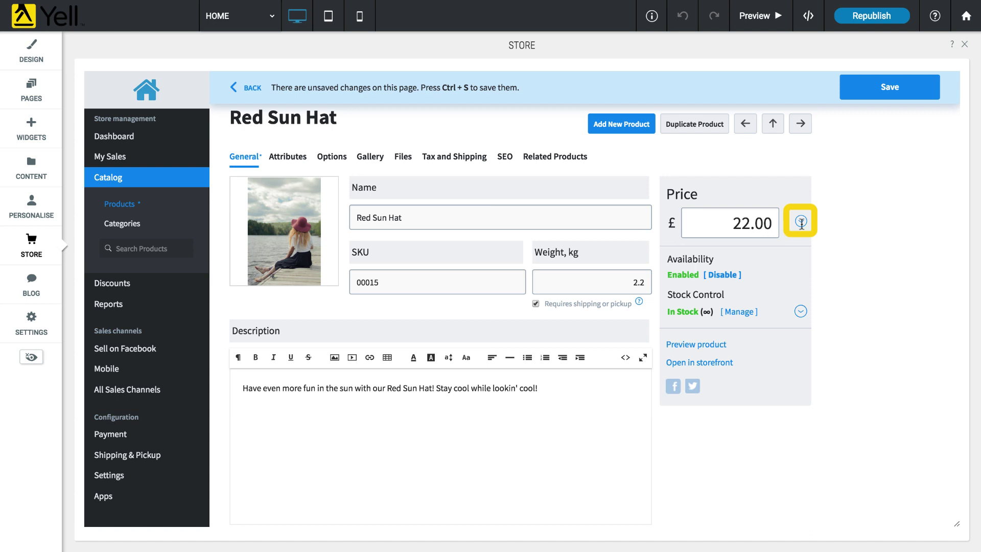
Enter 28.00 as the Backpack's compare-to price in the extra pricing options
{"action": "left_click", "coordinate": [801, 221]}
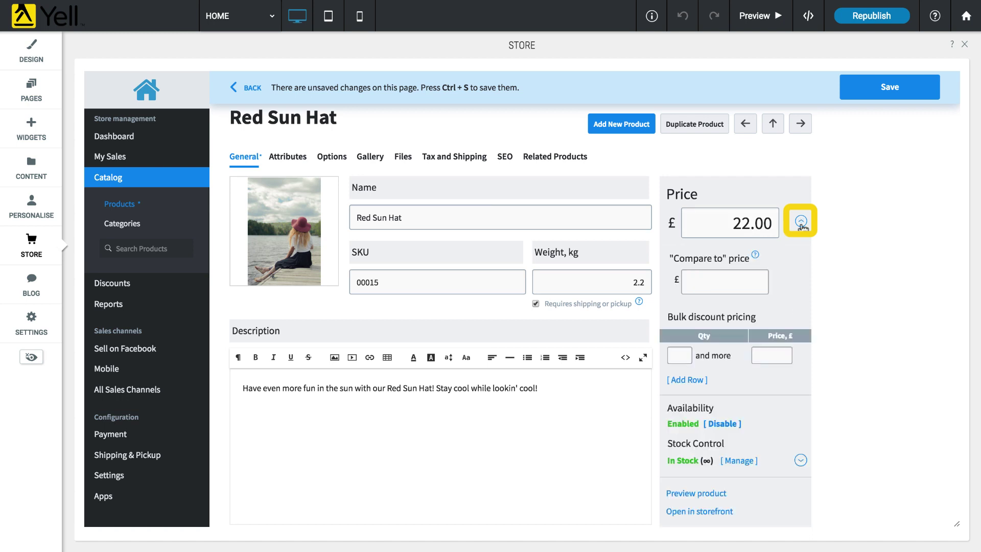
{"action": "left_click", "coordinate": [762, 280]}
{"action": "type", "text": "28.00"}
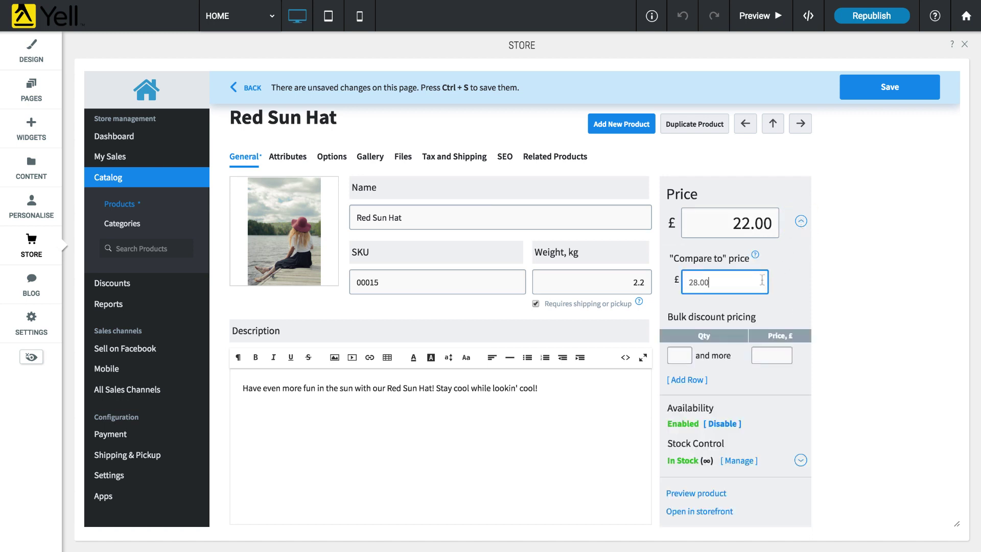
{"action": "left_click", "coordinate": [814, 276]}
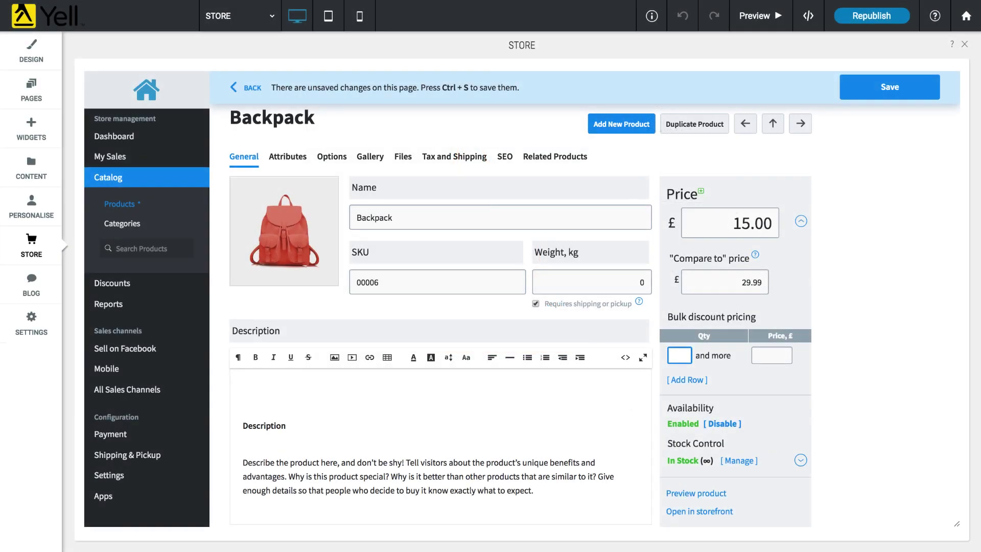
Add bulk tiers 5 → £12.99 and 10 → £10.99, save, then toggle availability off and on
{"action": "type", "text": "5"}
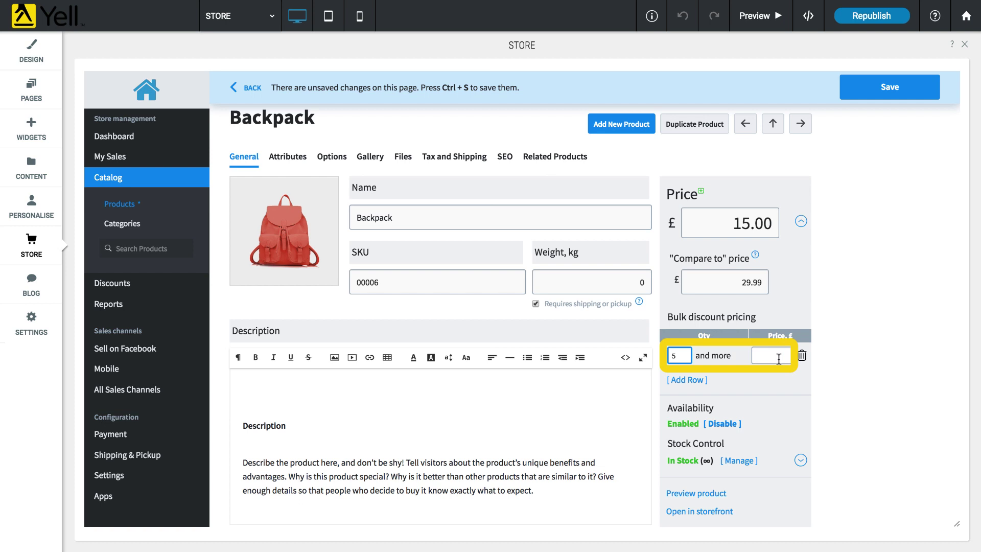
{"action": "left_click", "coordinate": [779, 359]}
{"action": "type", "text": "12.99"}
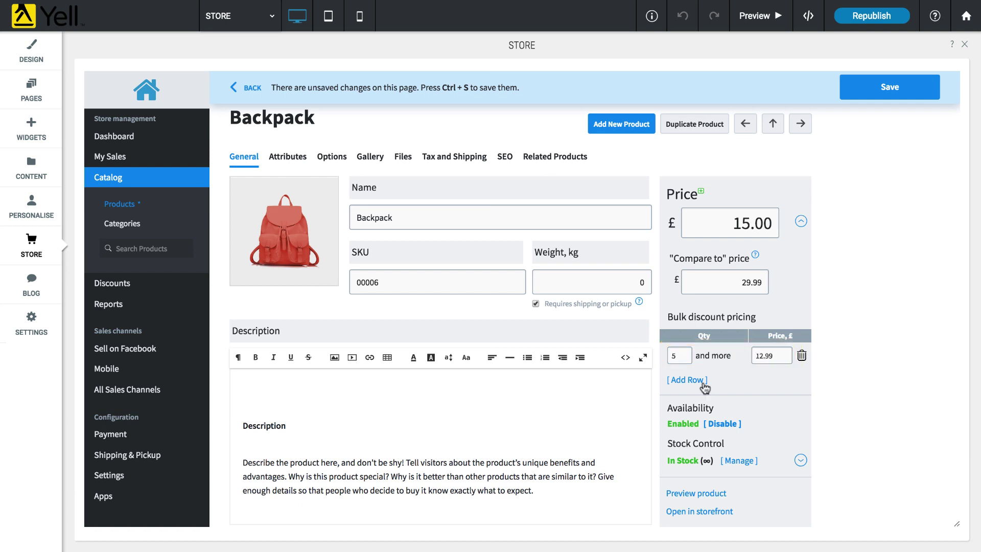
{"action": "left_click", "coordinate": [701, 380]}
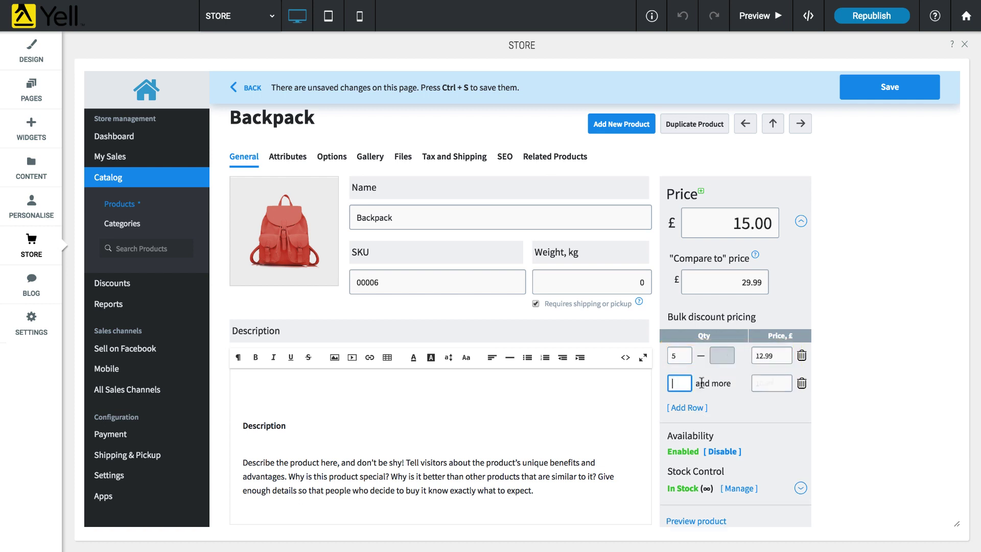
{"action": "type", "text": "10"}
{"action": "key", "text": "Tab"}
{"action": "type", "text": "10.99"}
{"action": "key", "text": "ctrl+s"}
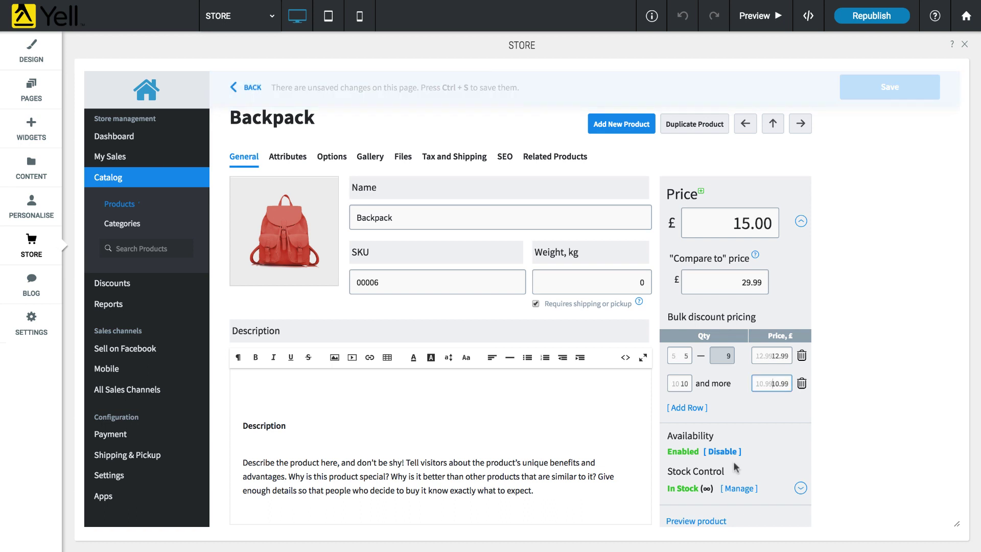
{"action": "left_click", "coordinate": [732, 452]}
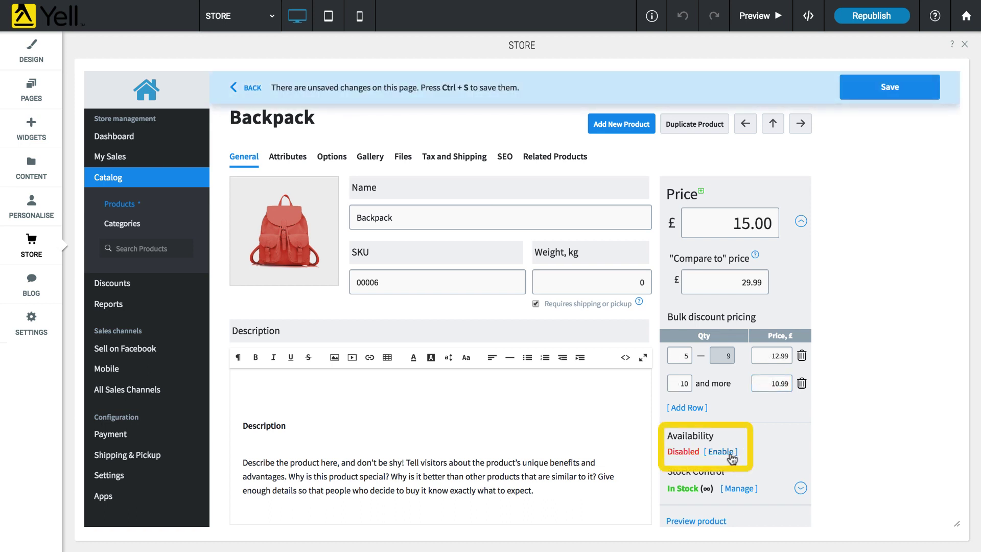
{"action": "left_click", "coordinate": [730, 454]}
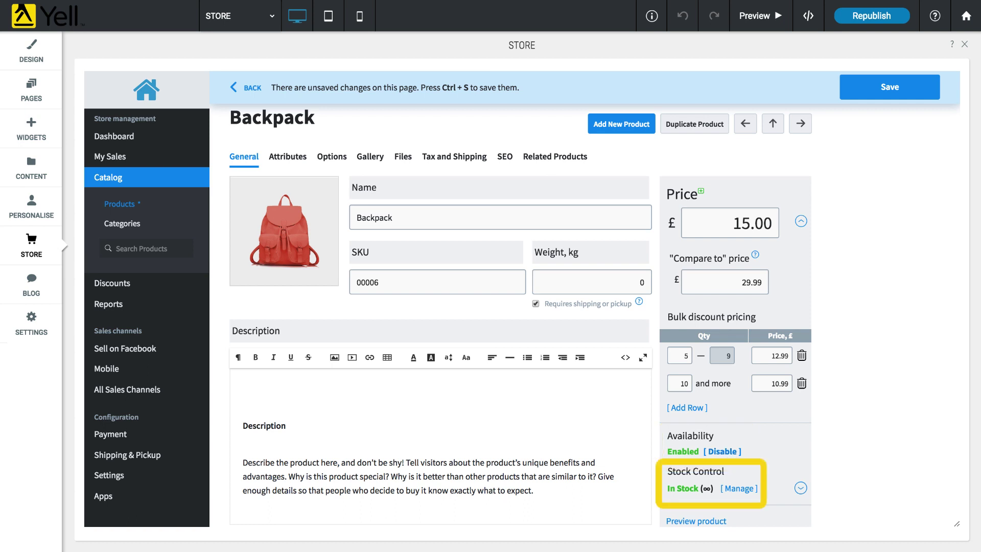
Limit the Backpack's product stock quantity to 25 items
{"action": "left_click", "coordinate": [755, 490]}
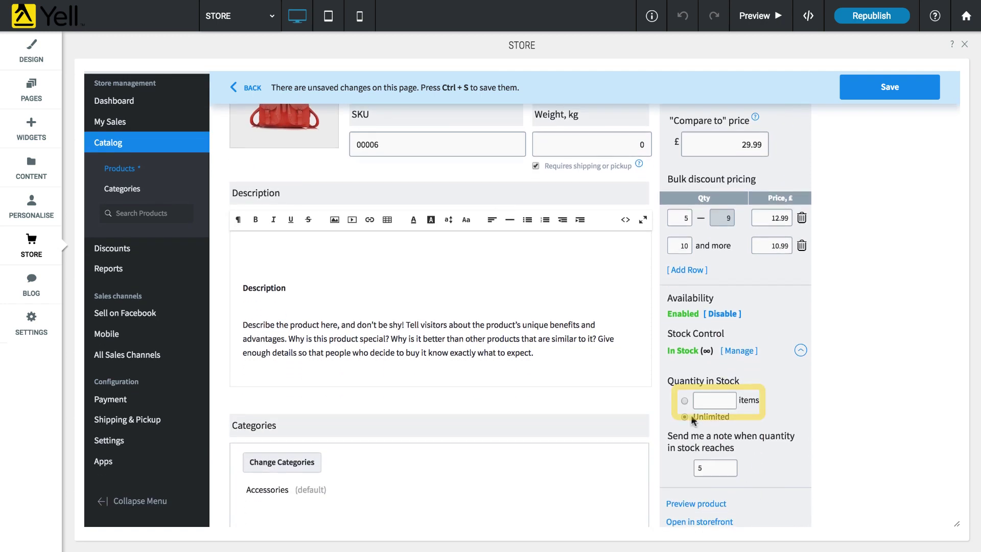
{"action": "left_click", "coordinate": [685, 401]}
{"action": "type", "text": "25"}
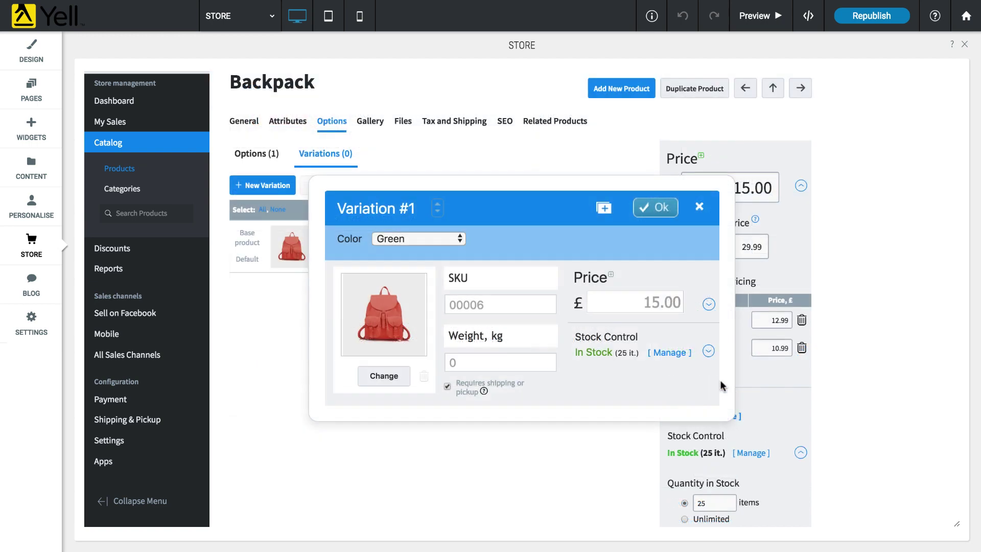
Replace the Green Backpack variation's stock limit with 15
{"action": "left_click", "coordinate": [708, 351]}
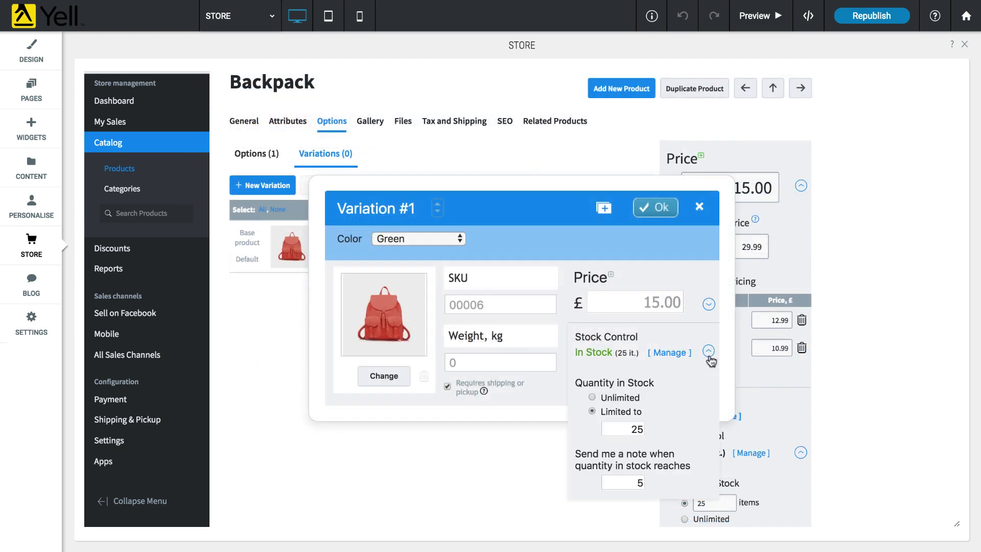
{"action": "double_click", "coordinate": [629, 426]}
{"action": "type", "text": "15"}
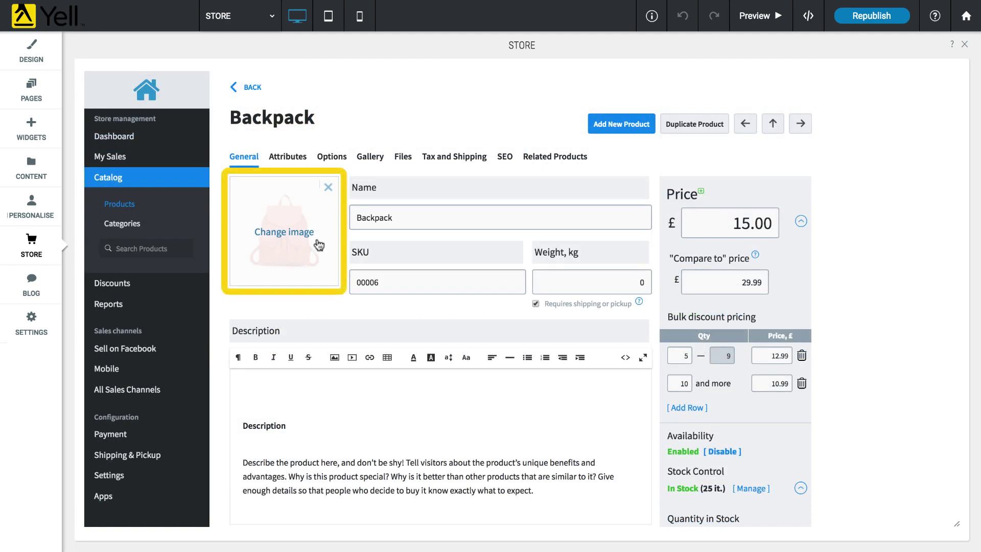
Replace the product image with the first site photo found by searching 'backpack'
{"action": "left_click", "coordinate": [317, 241]}
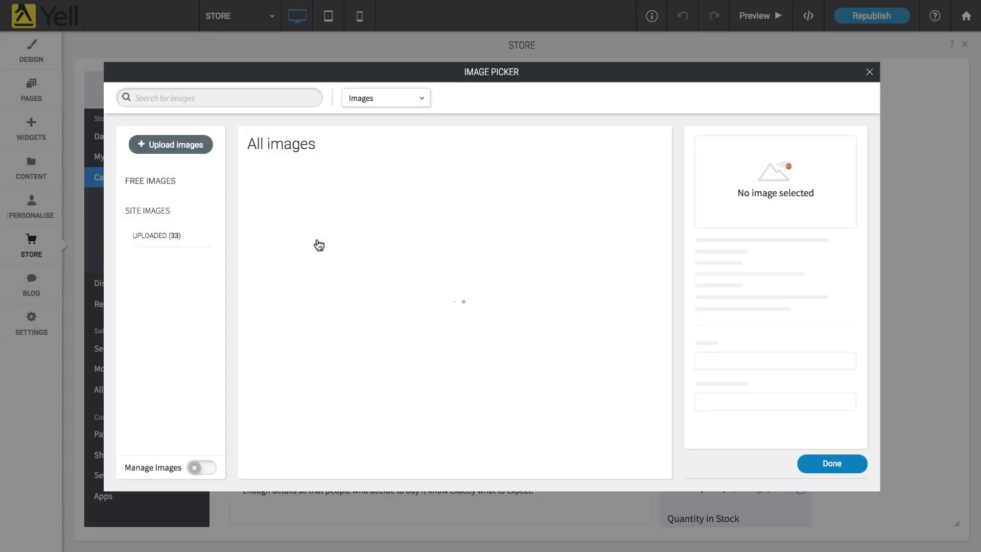
{"action": "left_click", "coordinate": [285, 98]}
{"action": "type", "text": "backpack"}
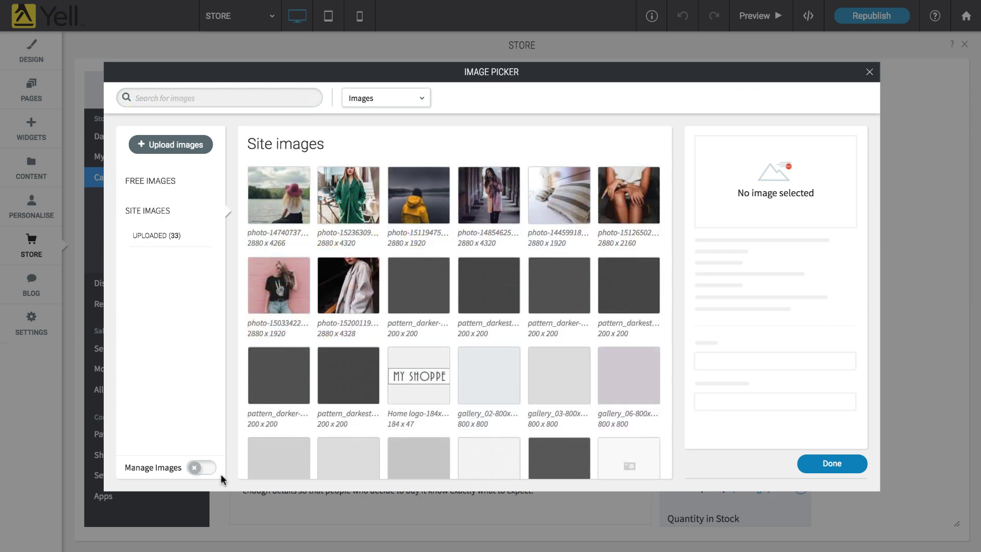
{"action": "left_click", "coordinate": [203, 471]}
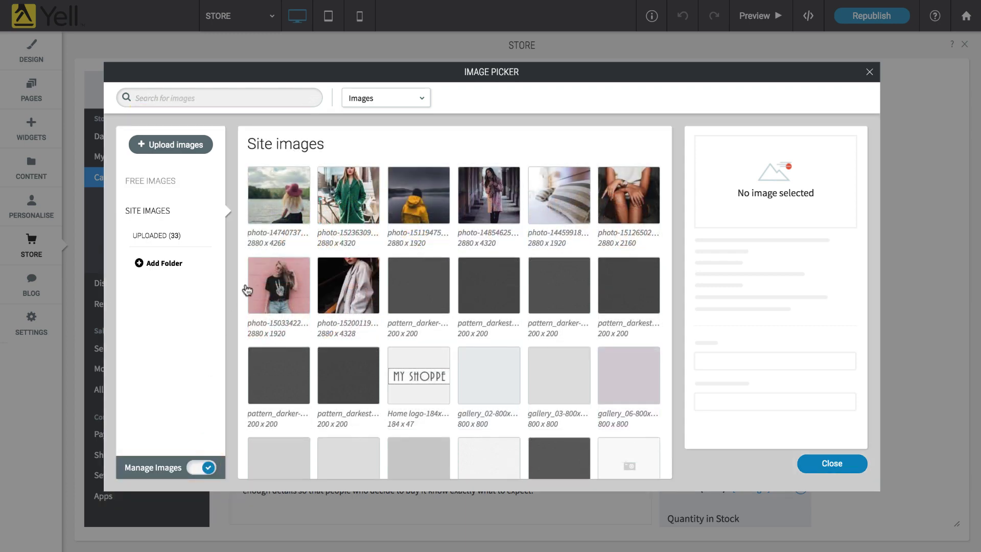
{"action": "left_click", "coordinate": [293, 201]}
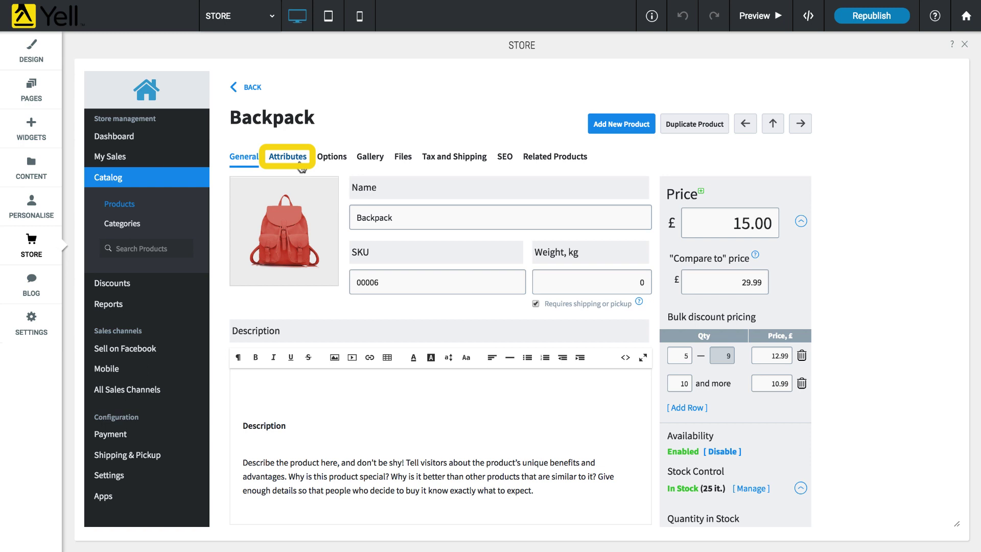
Enter UPC 000123 and Brand Red Sun in the Backpack's attributes
{"action": "left_click", "coordinate": [299, 159]}
{"action": "left_click", "coordinate": [457, 236]}
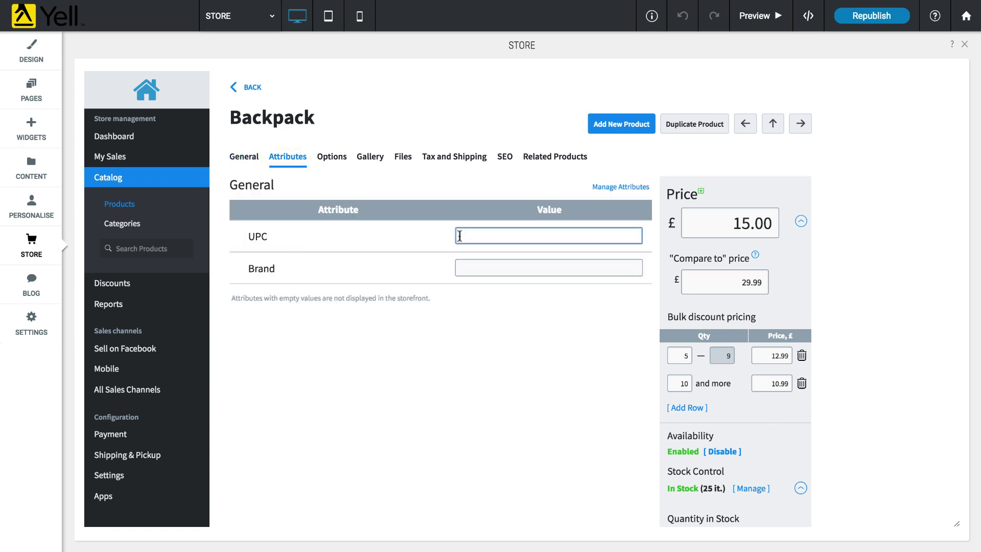
{"action": "type", "text": "000123"}
{"action": "key", "text": "Tab"}
{"action": "type", "text": "Red Sun"}
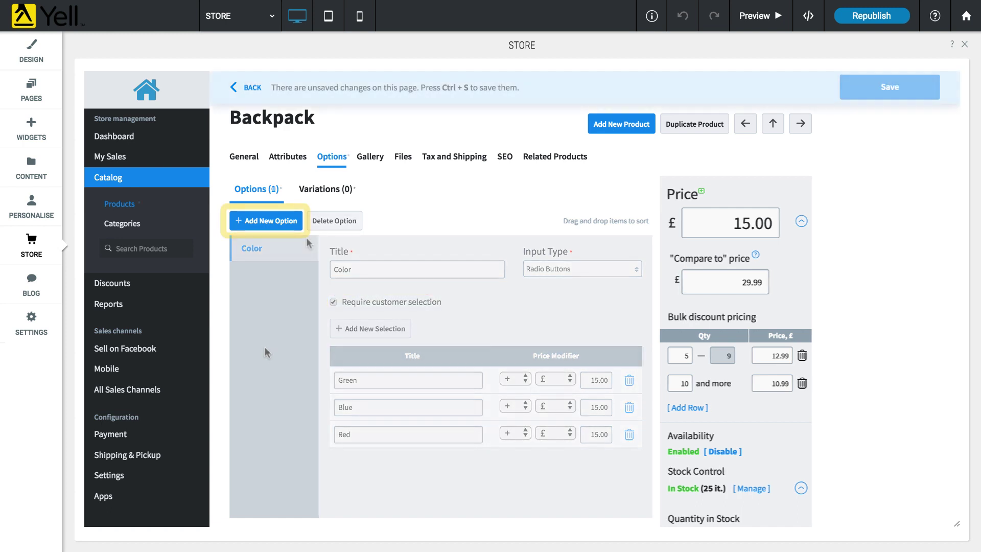
Add a required drop-down list option titled Color to the Backpack
{"action": "left_click", "coordinate": [283, 227]}
{"action": "type", "text": "Color"}
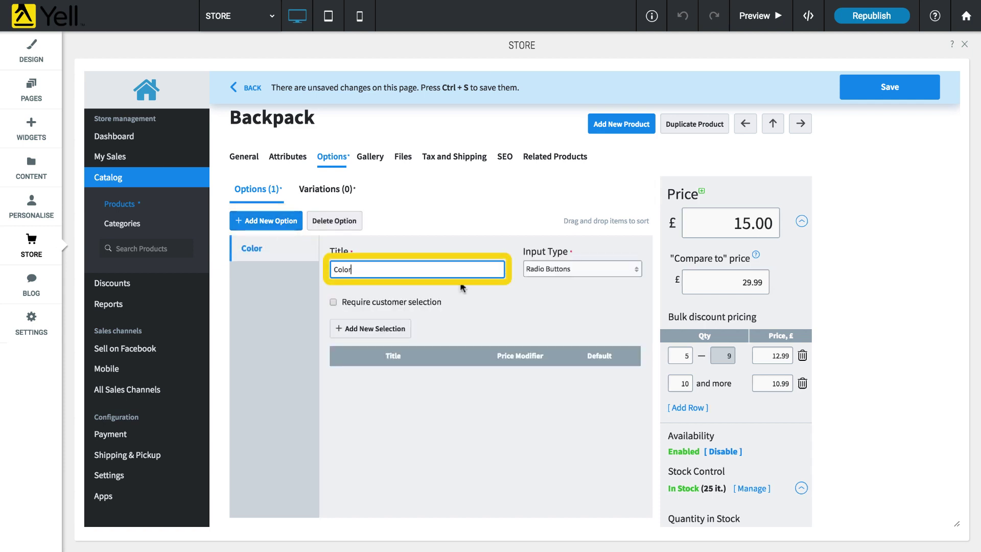
{"action": "left_click", "coordinate": [608, 271]}
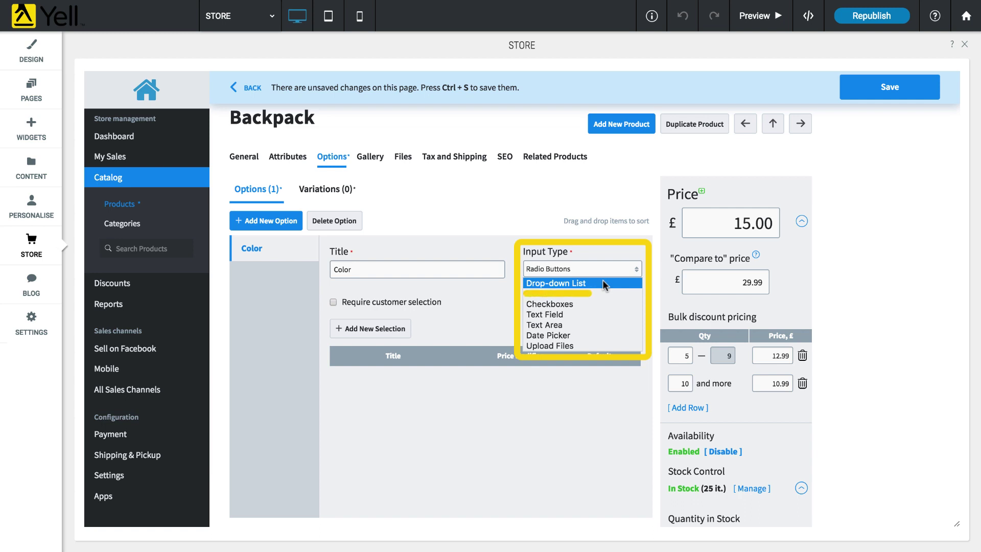
{"action": "left_click", "coordinate": [603, 282]}
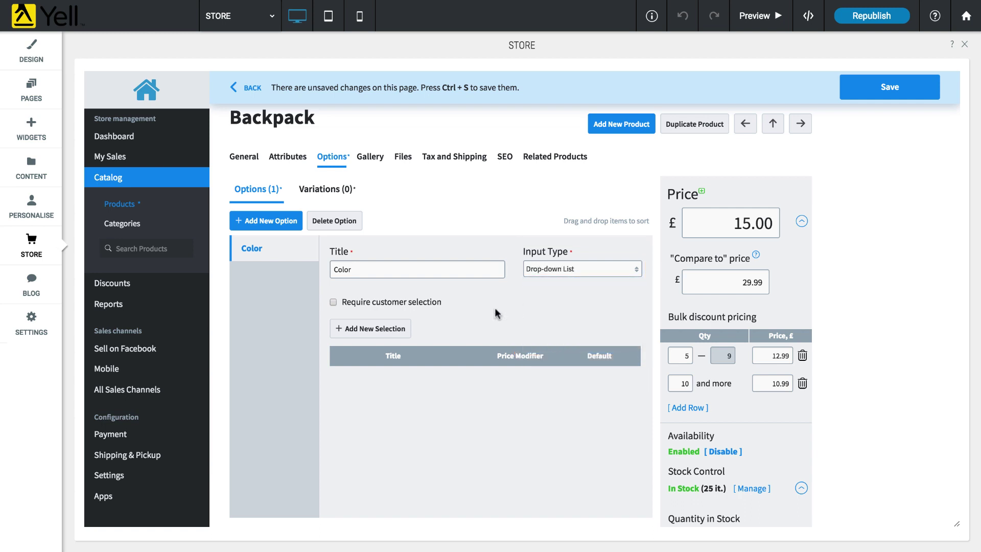
{"action": "left_click", "coordinate": [334, 301]}
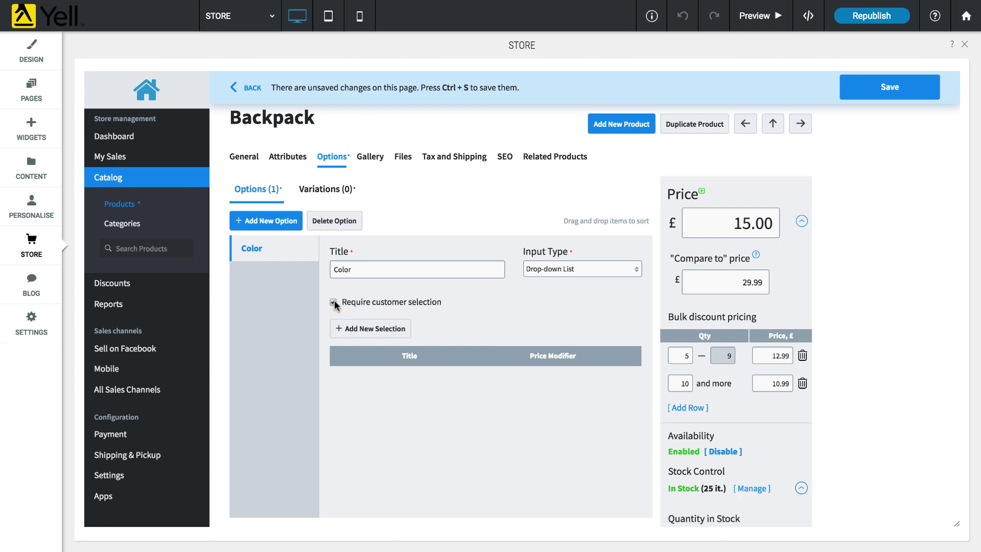
Give the Color option the choices Red, Green and Blue
{"action": "left_click", "coordinate": [395, 330]}
{"action": "type", "text": "Red"}
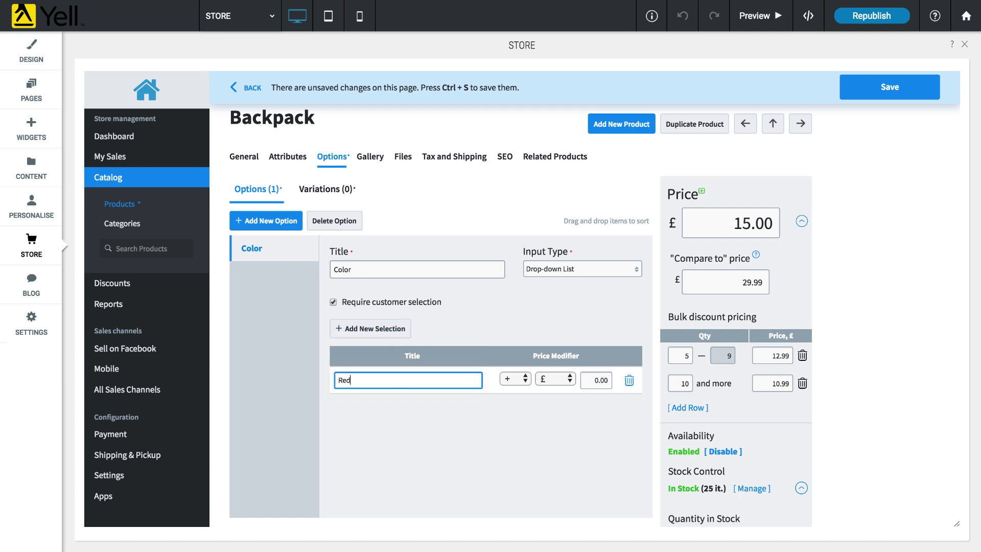
{"action": "key", "text": "Return"}
{"action": "type", "text": "Green"}
{"action": "key", "text": "Return"}
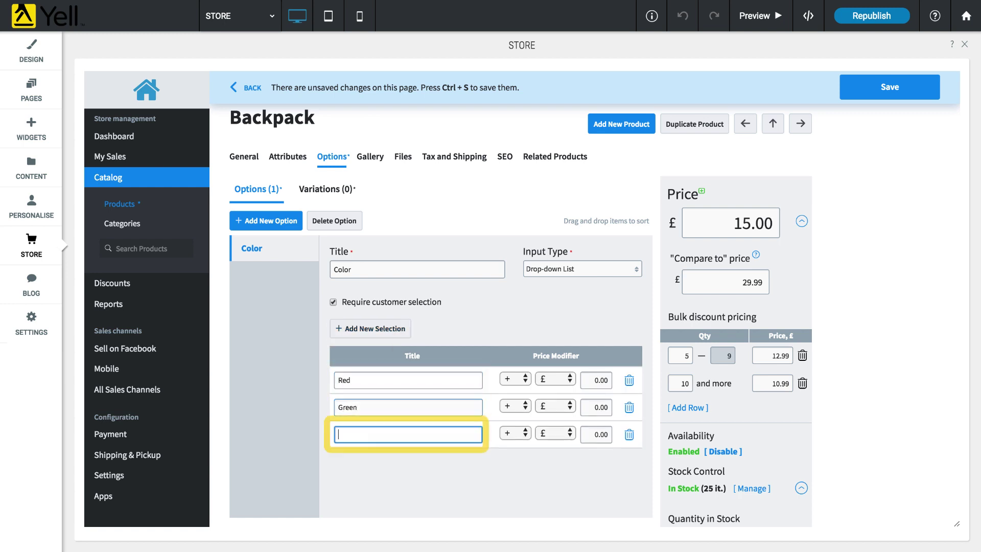
{"action": "type", "text": "Blue"}
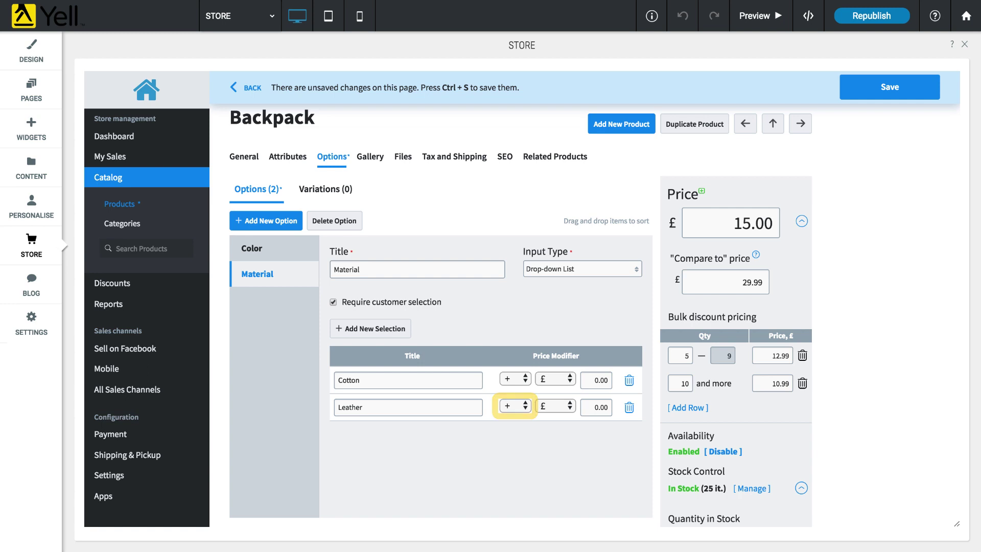
Set Leather's price modifier to £4.00, after briefly trying a 10 percent surcharge
{"action": "left_click", "coordinate": [561, 406]}
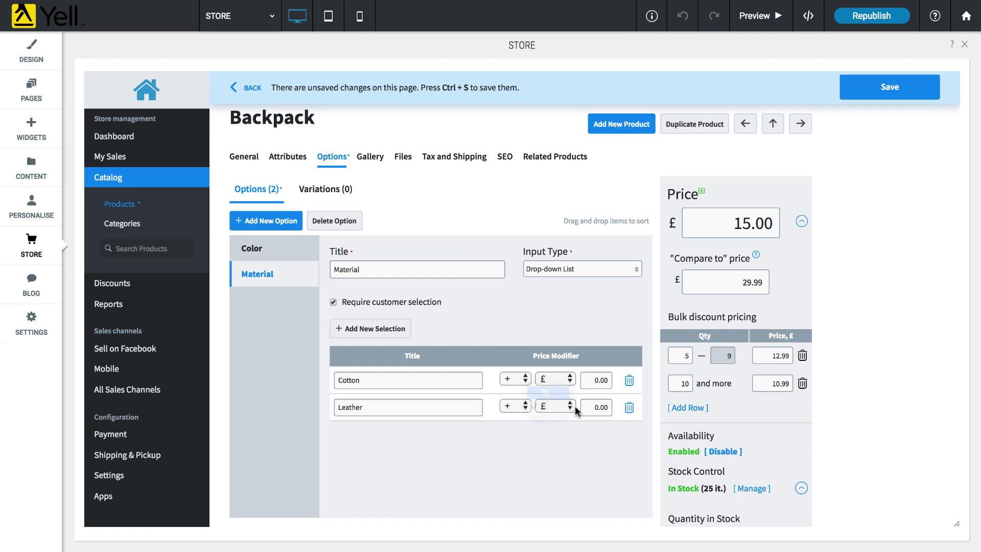
{"action": "left_click", "coordinate": [556, 393]}
{"action": "left_click", "coordinate": [595, 407]}
{"action": "type", "text": "10"}
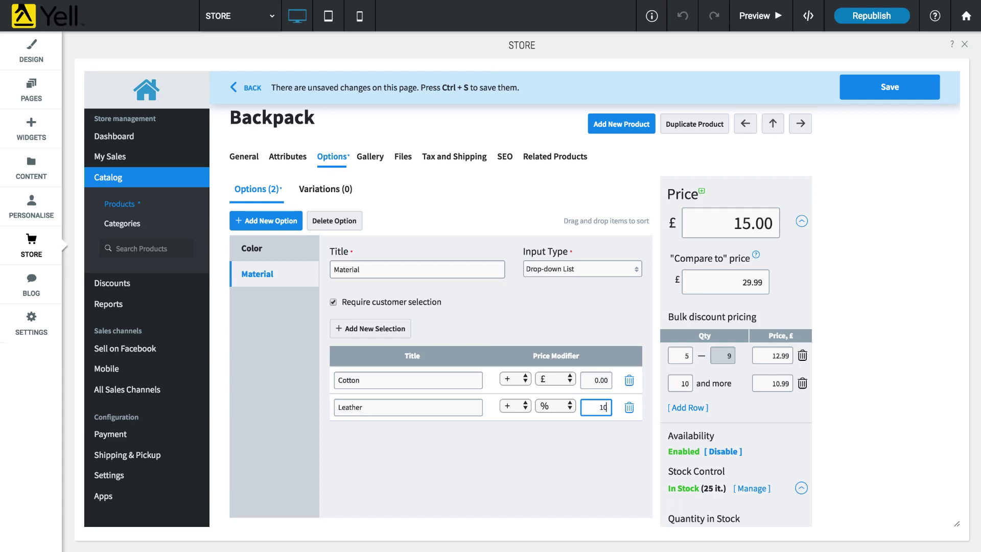
{"action": "left_click", "coordinate": [608, 445]}
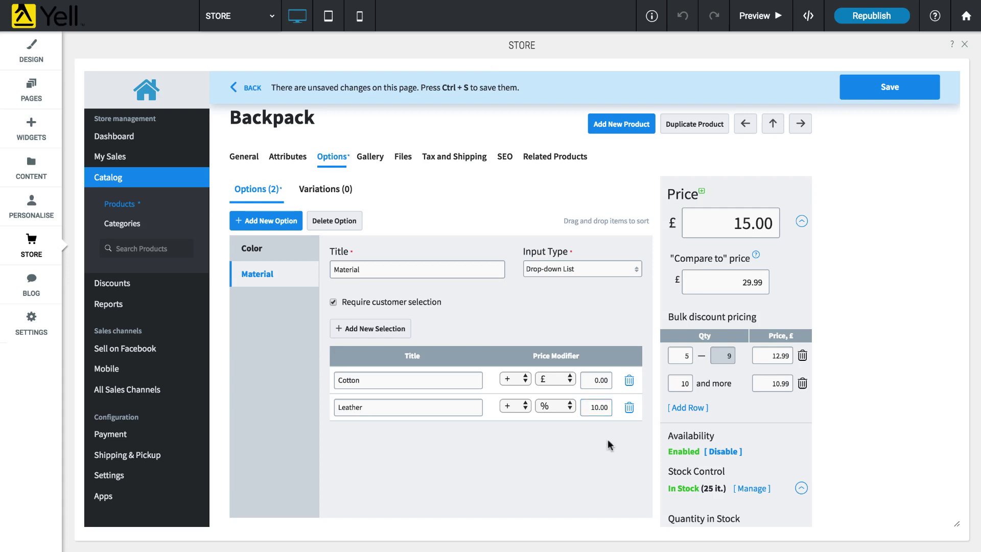
{"action": "left_click", "coordinate": [558, 413]}
{"action": "left_click", "coordinate": [554, 423]}
{"action": "key", "text": "Tab"}
{"action": "type", "text": "4"}
{"action": "left_click", "coordinate": [595, 455]}
{"action": "left_click", "coordinate": [284, 228]}
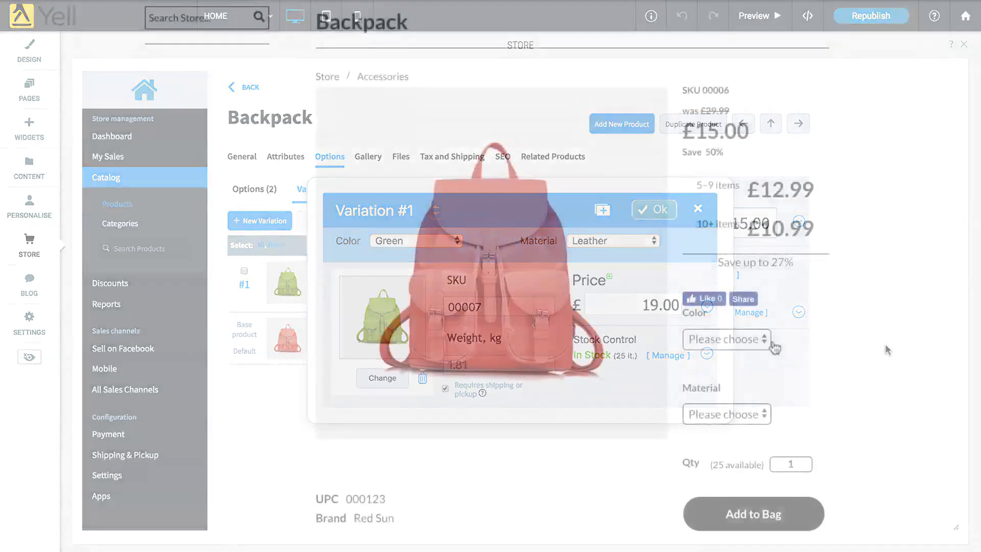
Pick Green for Color and Leather for Material in the Backpack's storefront preview
{"action": "left_click", "coordinate": [768, 341]}
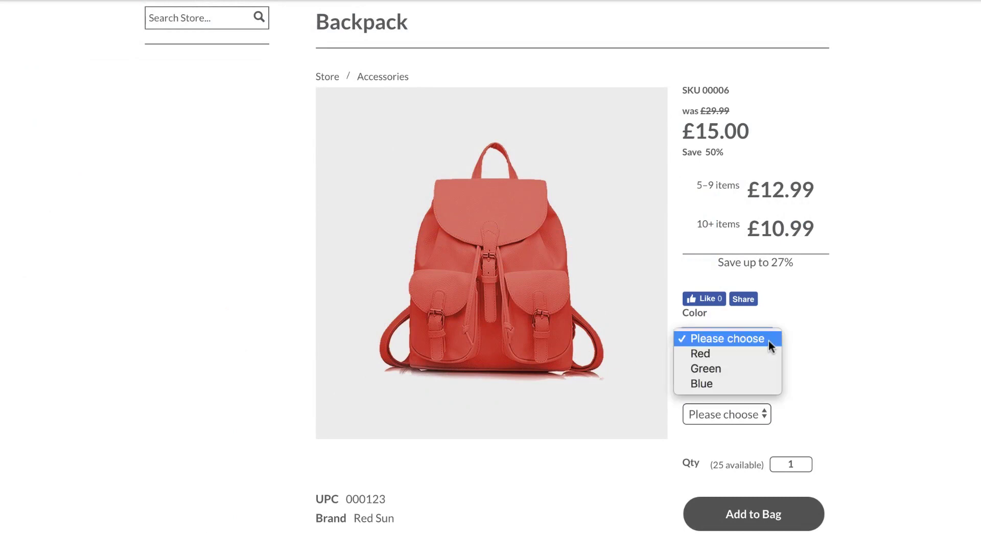
{"action": "left_click", "coordinate": [765, 367]}
{"action": "left_click", "coordinate": [764, 411]}
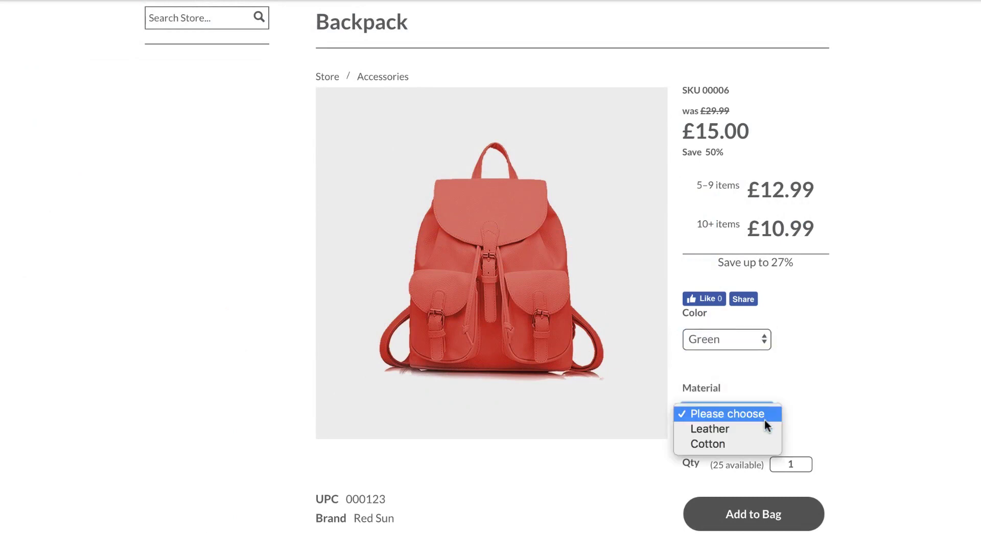
{"action": "left_click", "coordinate": [765, 427]}
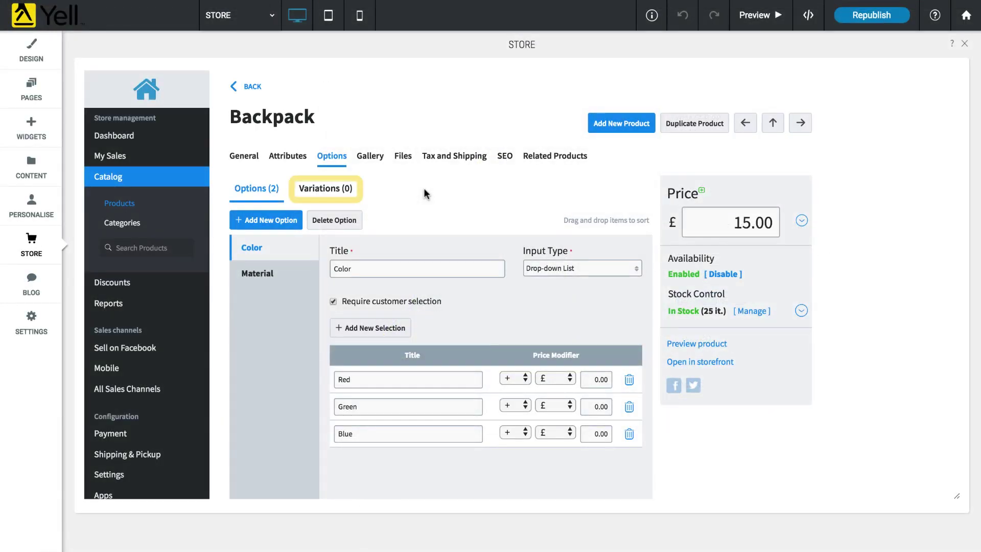
Create a new Backpack variation with Color Green and Material Leather
{"action": "left_click", "coordinate": [325, 188]}
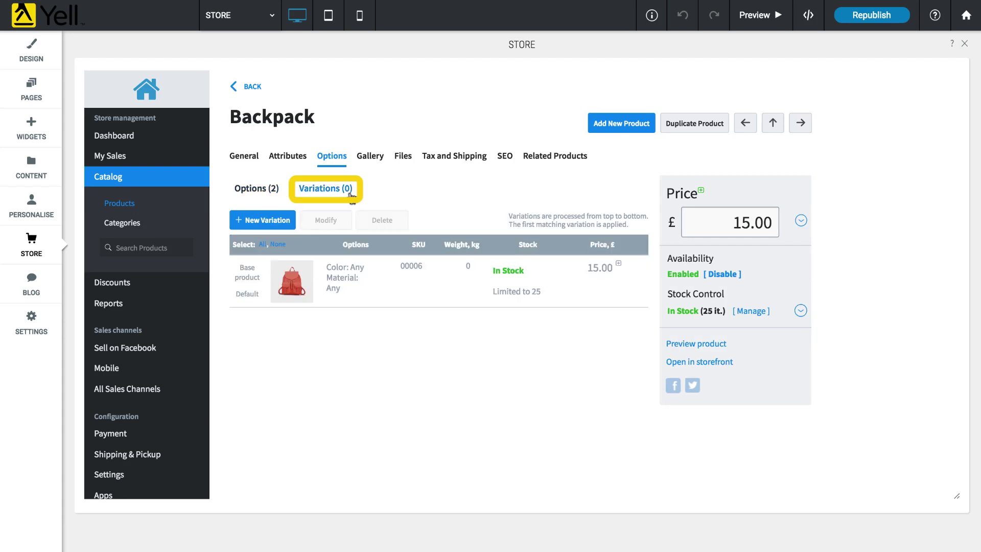
{"action": "left_click", "coordinate": [284, 223]}
{"action": "left_click", "coordinate": [452, 228]}
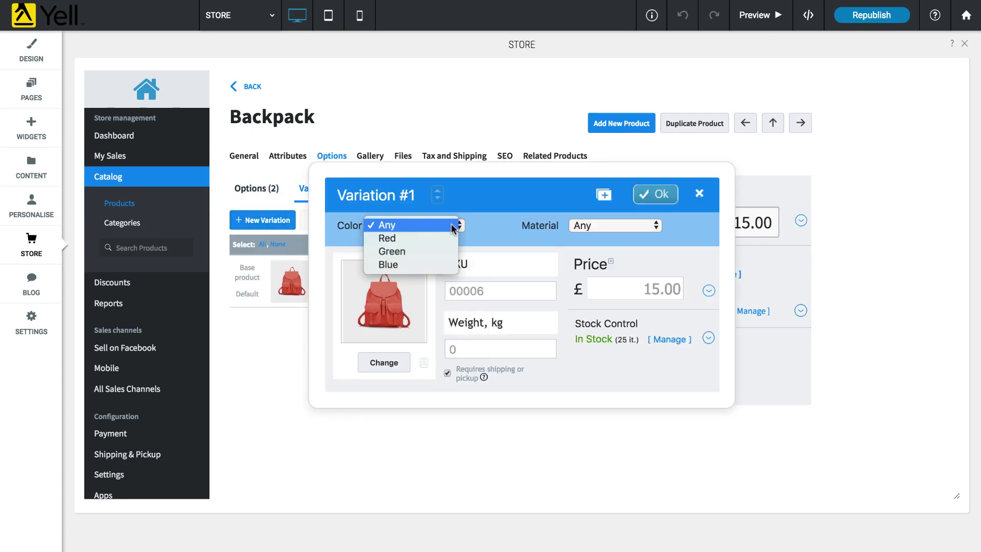
{"action": "left_click", "coordinate": [444, 250]}
{"action": "left_click", "coordinate": [600, 226]}
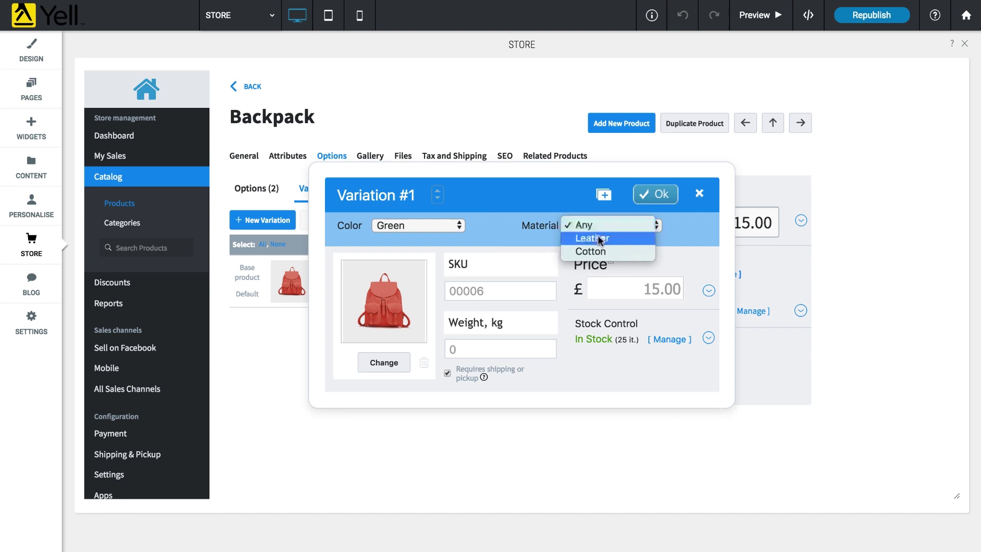
{"action": "left_click", "coordinate": [598, 238]}
Change the variation's SKU to 00007 and price to 19.00, and confirm it
{"action": "left_click", "coordinate": [527, 290]}
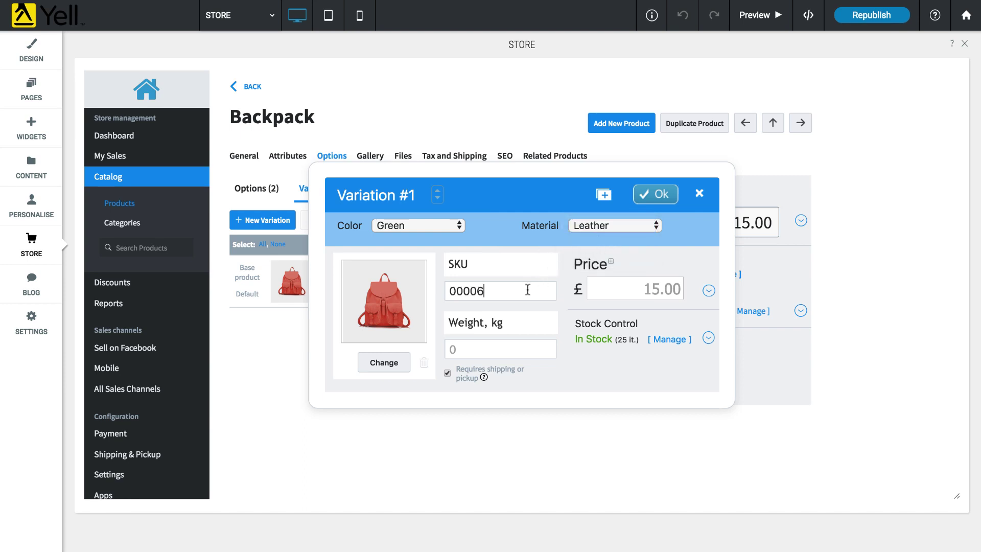
{"action": "key", "text": "BackSpace"}
{"action": "type", "text": "7"}
{"action": "left_click", "coordinate": [624, 294]}
{"action": "left_click", "coordinate": [659, 289]}
{"action": "key", "text": "BackSpace"}
{"action": "type", "text": "9"}
{"action": "left_click", "coordinate": [659, 195]}
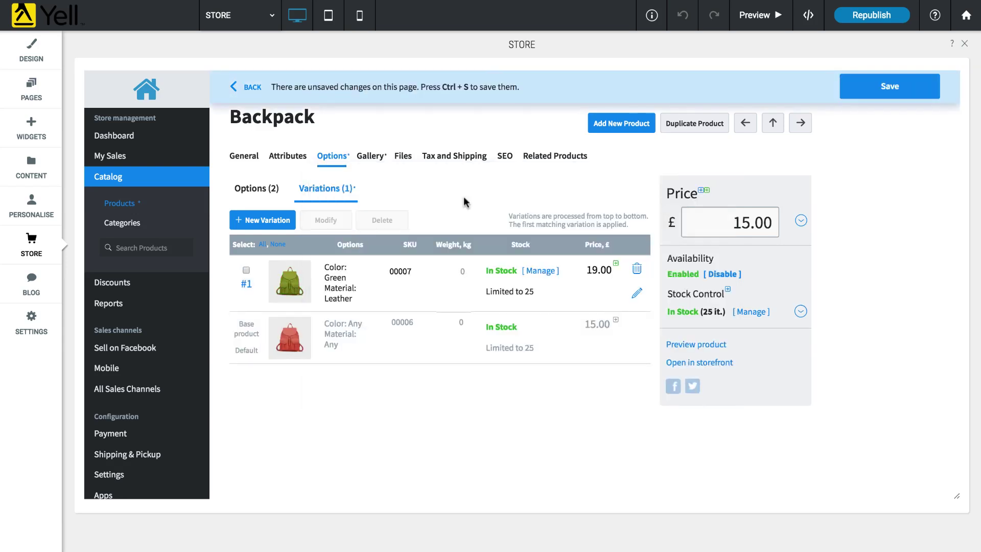
Upload GreenBackpack.jpg to the Backpack's gallery and show its downloadable files
{"action": "left_click", "coordinate": [378, 163]}
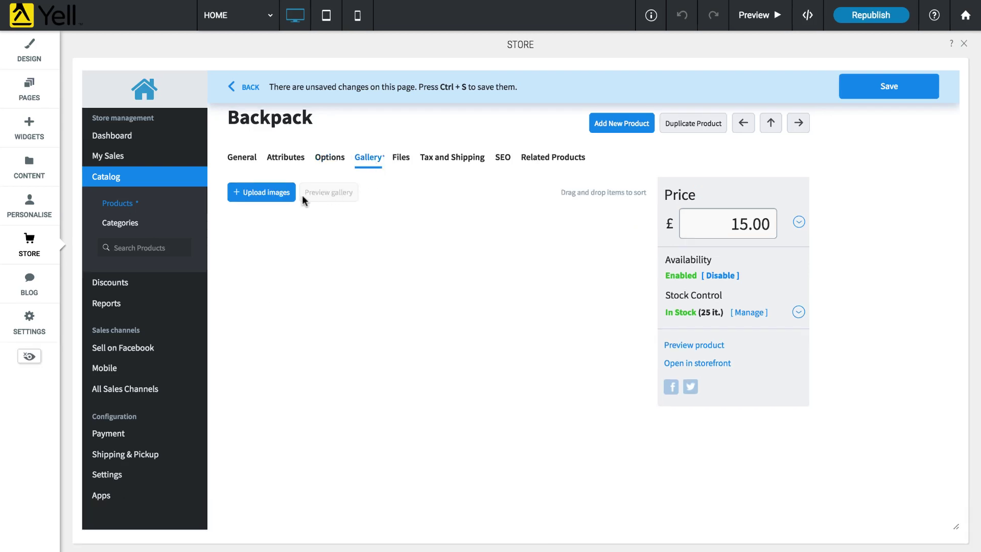
{"action": "left_click", "coordinate": [280, 192]}
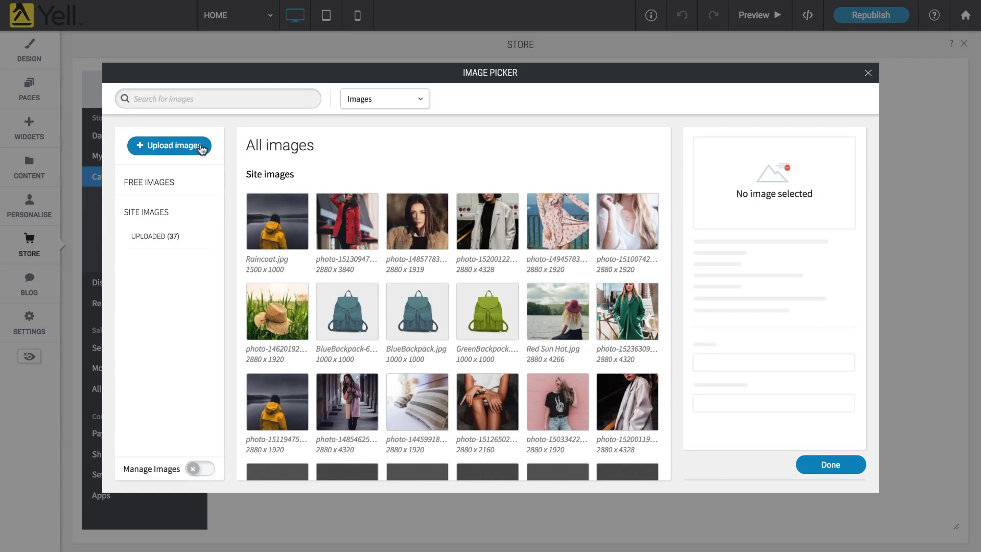
{"action": "left_click", "coordinate": [201, 148]}
{"action": "left_click", "coordinate": [246, 78]}
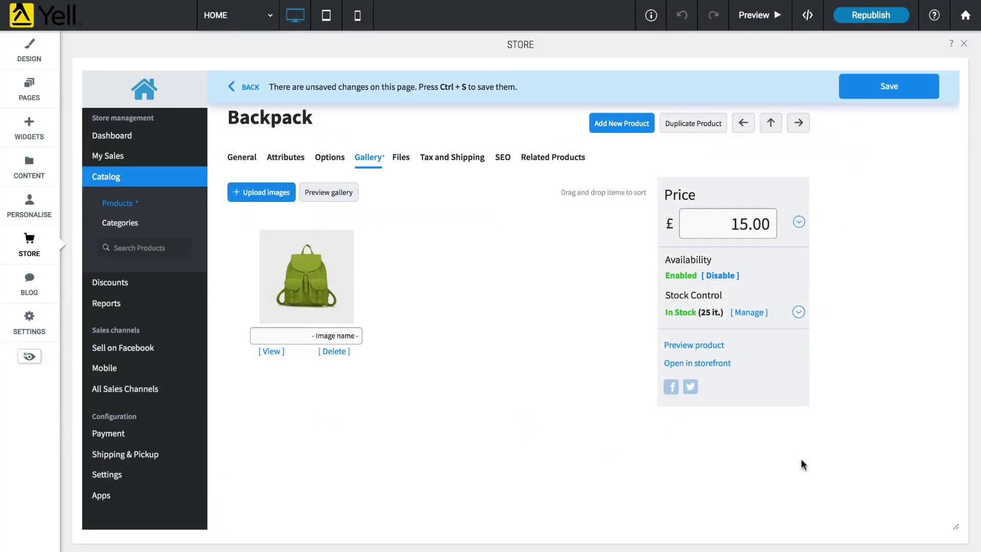
{"action": "left_click", "coordinate": [403, 156]}
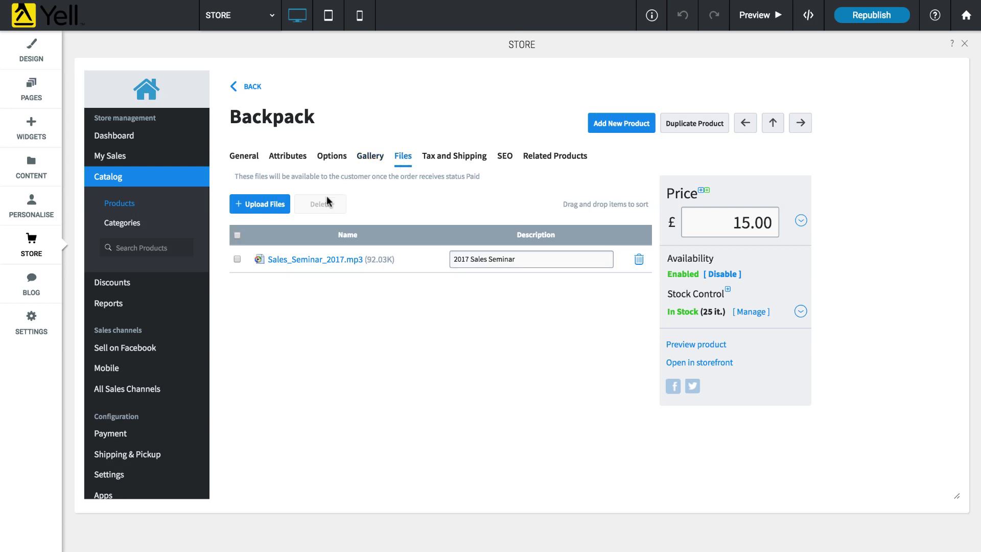
Upload Sales_Seminar_2018.mp3 as a second downloadable file for the Backpack
{"action": "left_click", "coordinate": [281, 212]}
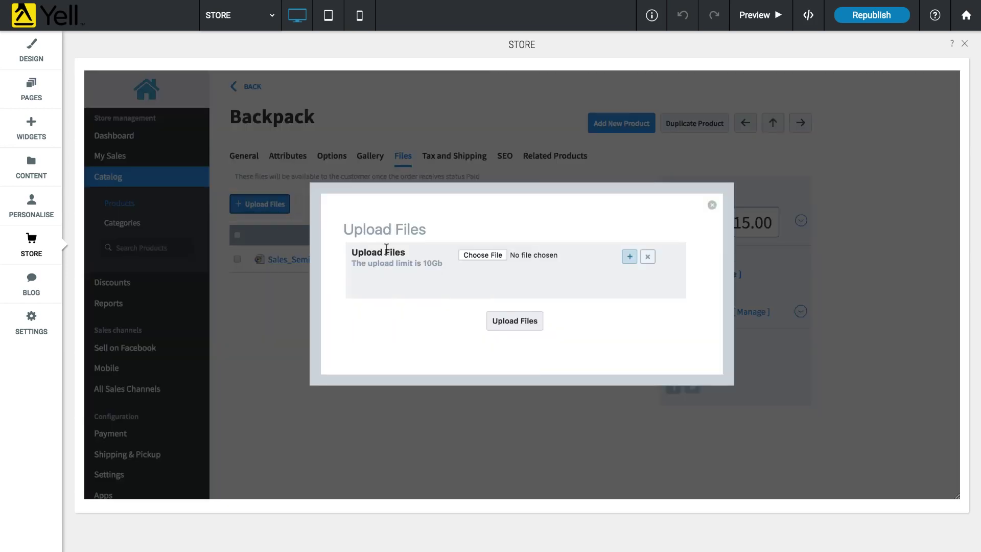
{"action": "left_click", "coordinate": [477, 255]}
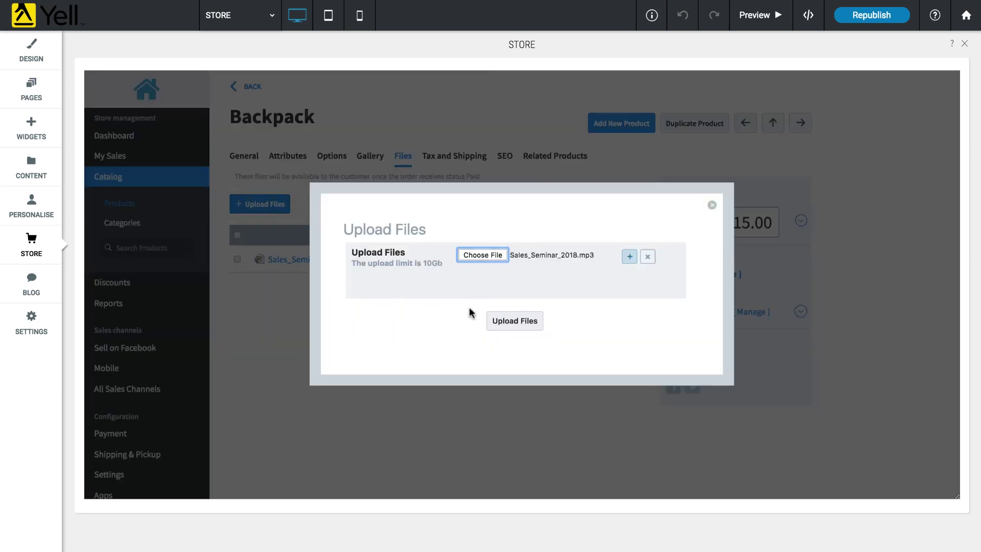
{"action": "left_click", "coordinate": [528, 331]}
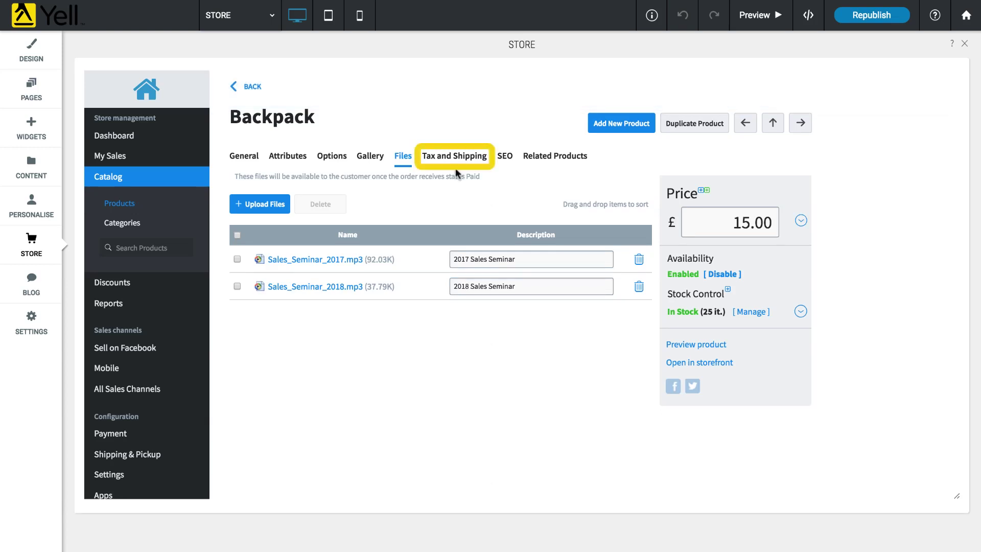
Set the Backpack's shipping to a fixed rate of £10.00 per item and save
{"action": "left_click", "coordinate": [453, 163]}
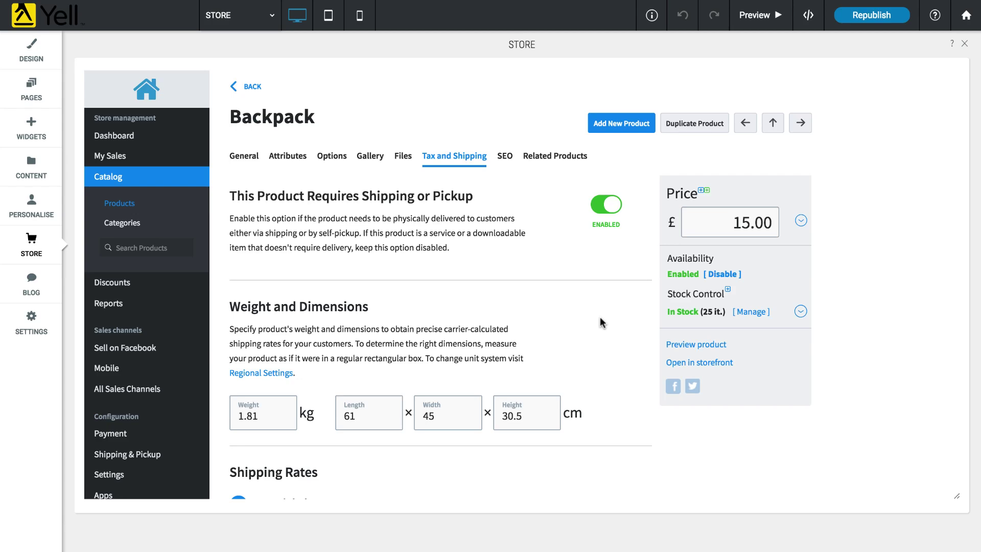
{"action": "scroll", "coordinate": [600, 319], "scroll_direction": "down", "scroll_amount": 5}
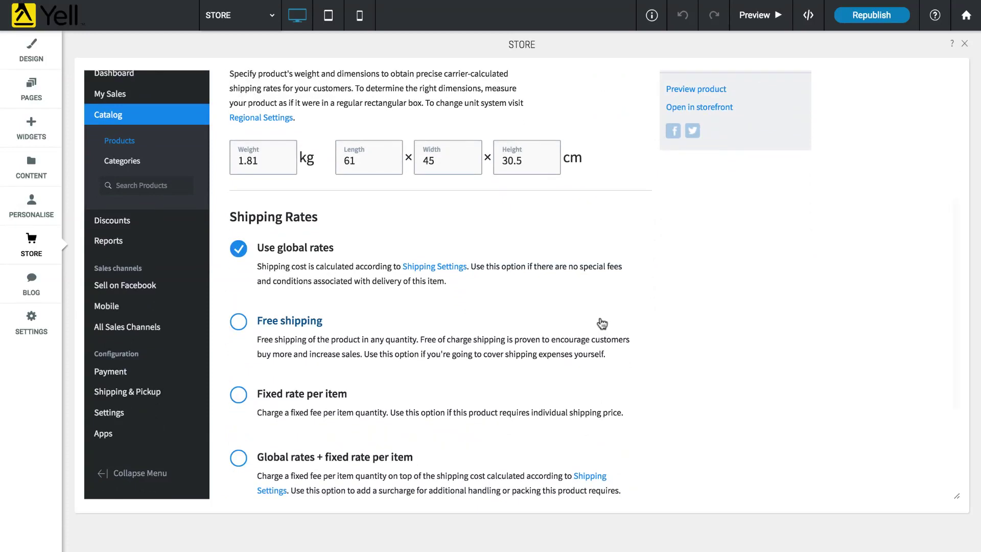
{"action": "left_click", "coordinate": [242, 400]}
{"action": "left_click", "coordinate": [314, 456]}
{"action": "type", "text": "10.00"}
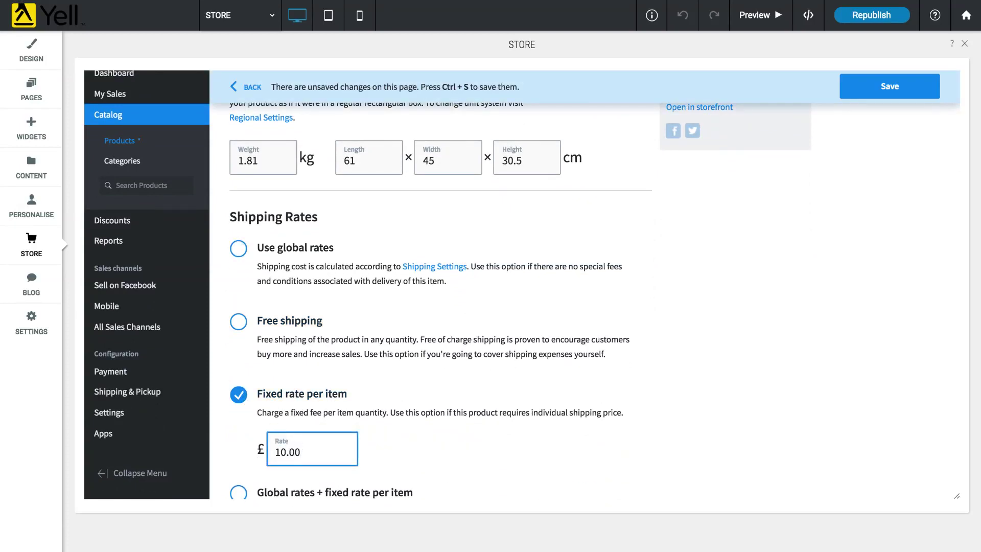
{"action": "key", "text": "ctrl+s"}
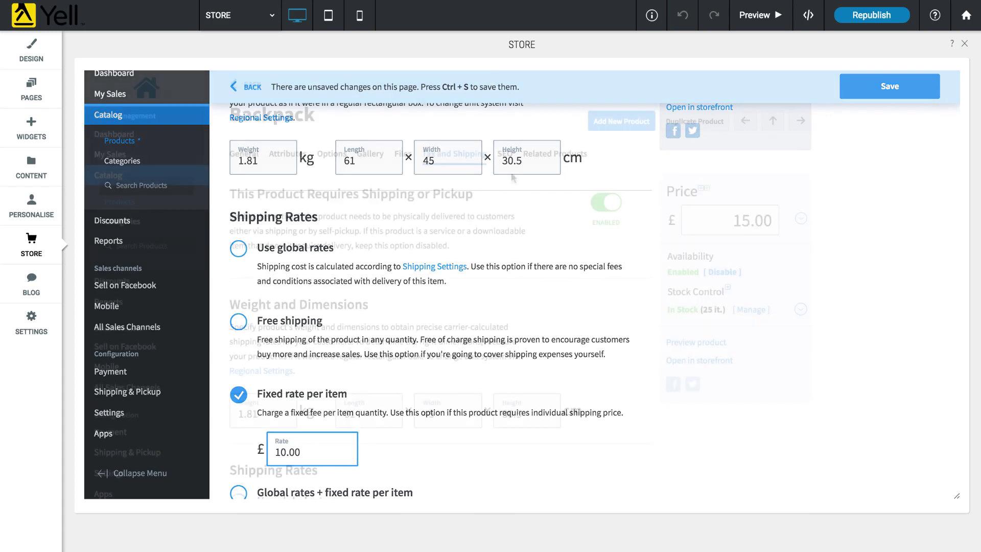
Complete the SEO meta description so it ends with 'greatest adventures.'
{"action": "left_click", "coordinate": [510, 167]}
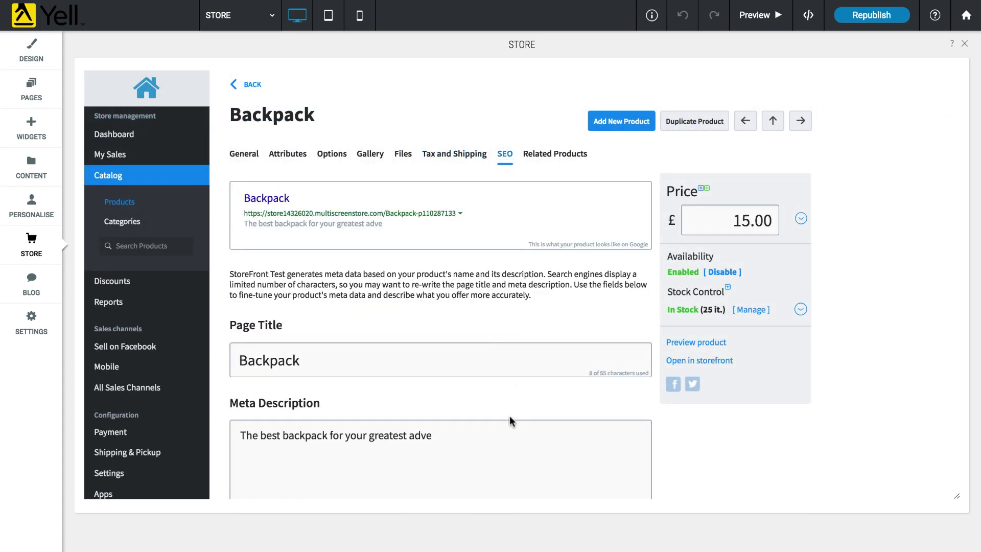
{"action": "left_click", "coordinate": [504, 428]}
{"action": "type", "text": "ntur"}
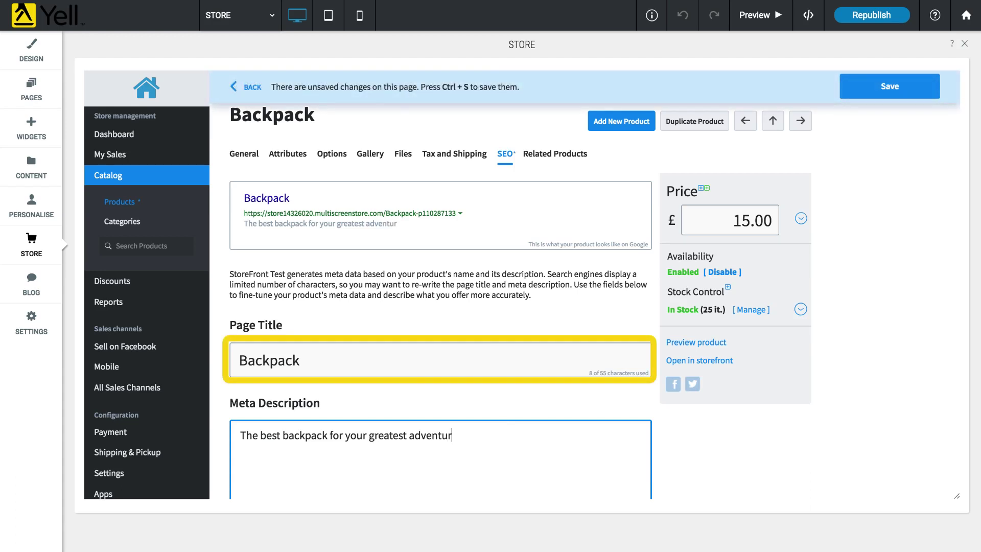
{"action": "type", "text": "es."}
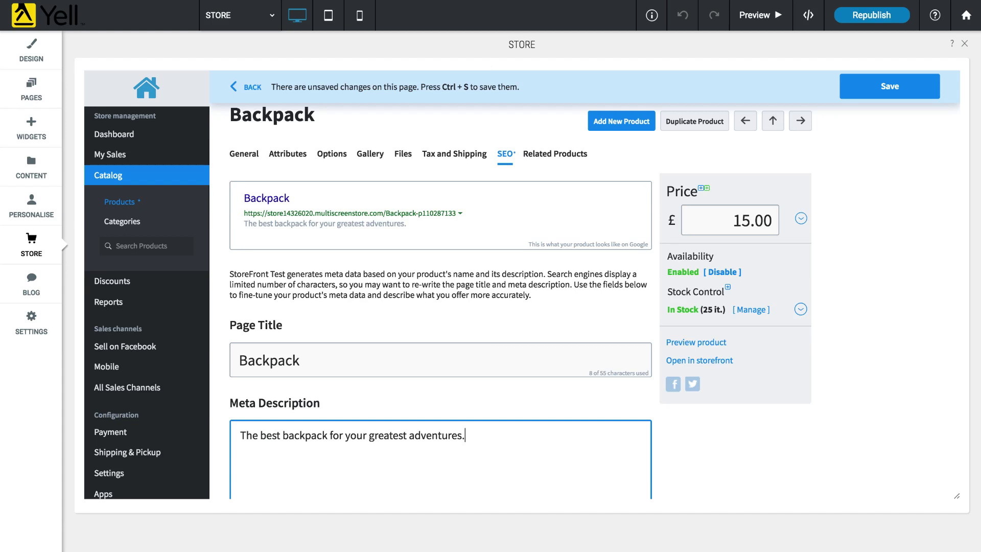
Assign Cap and Raincoat as the Backpack's related products
{"action": "left_click", "coordinate": [545, 164]}
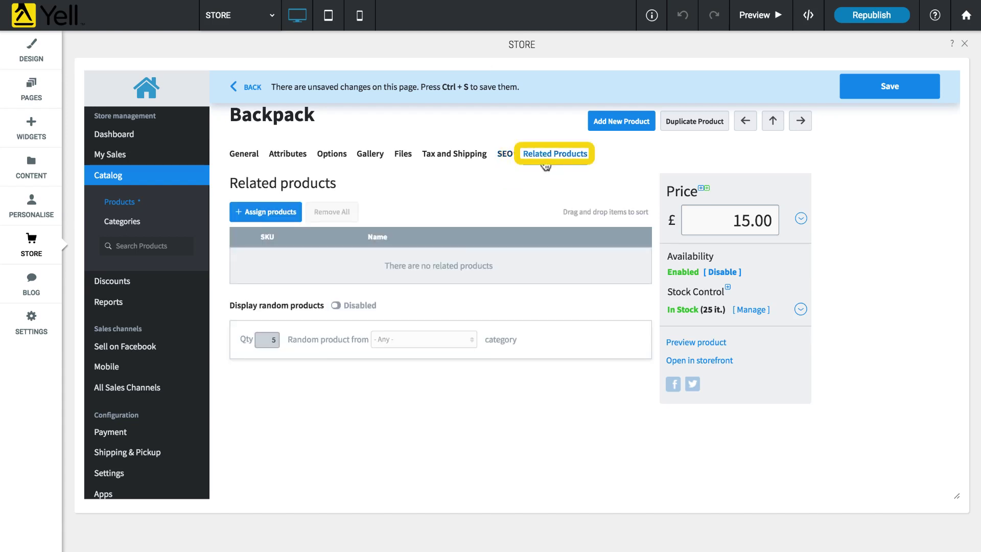
{"action": "left_click", "coordinate": [289, 218]}
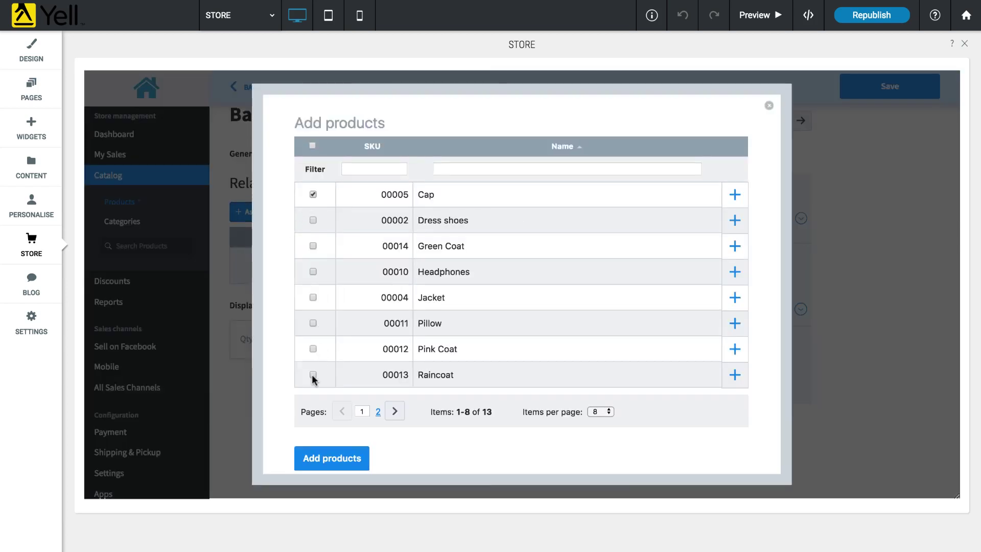
{"action": "left_click", "coordinate": [360, 462]}
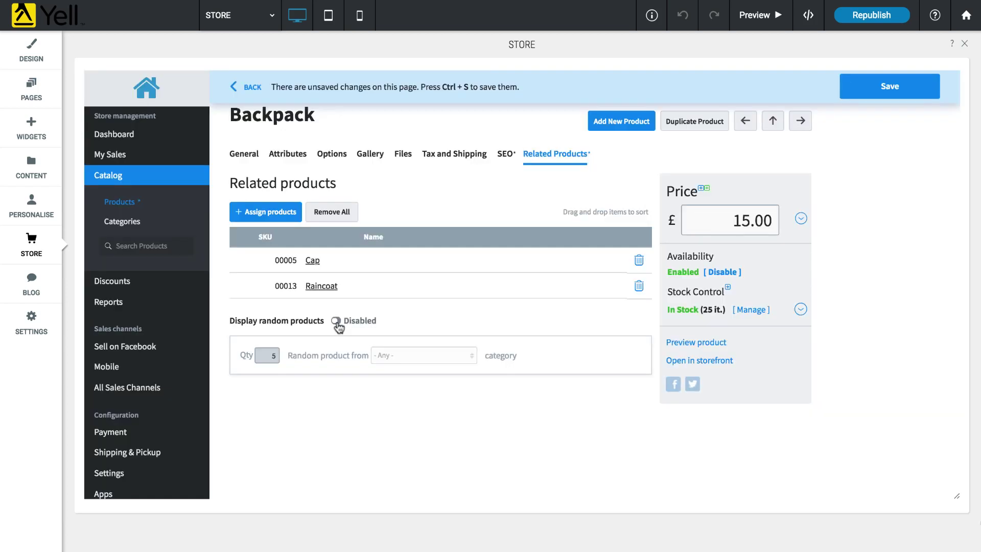
Enable random related products from Clothes and page through the You May Also Like suggestions
{"action": "left_click", "coordinate": [337, 322]}
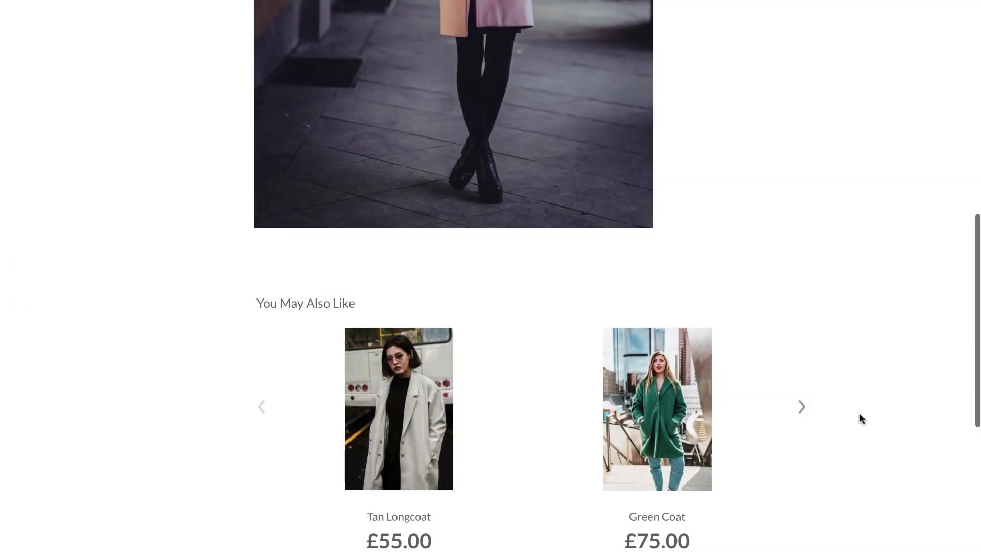
{"action": "left_click", "coordinate": [801, 407]}
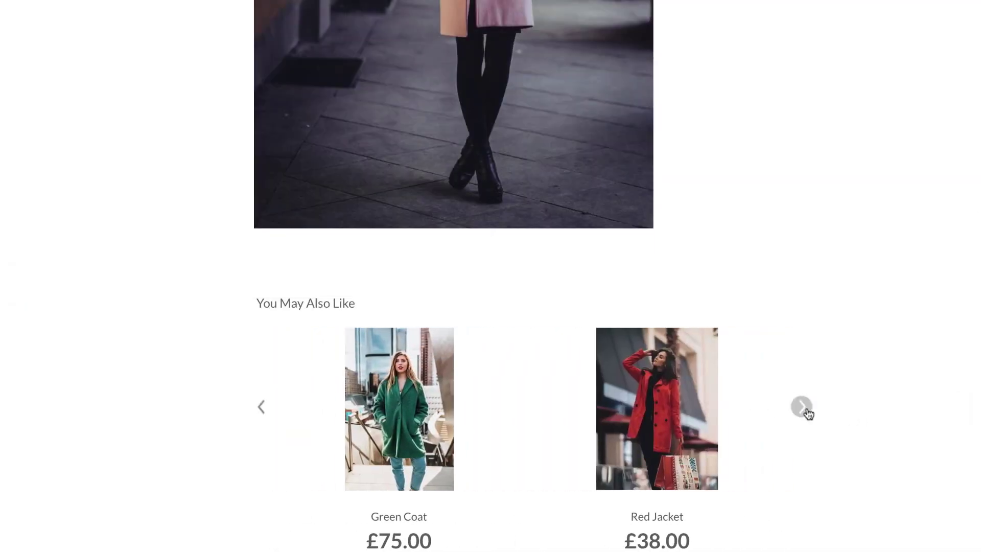
{"action": "left_click", "coordinate": [803, 409]}
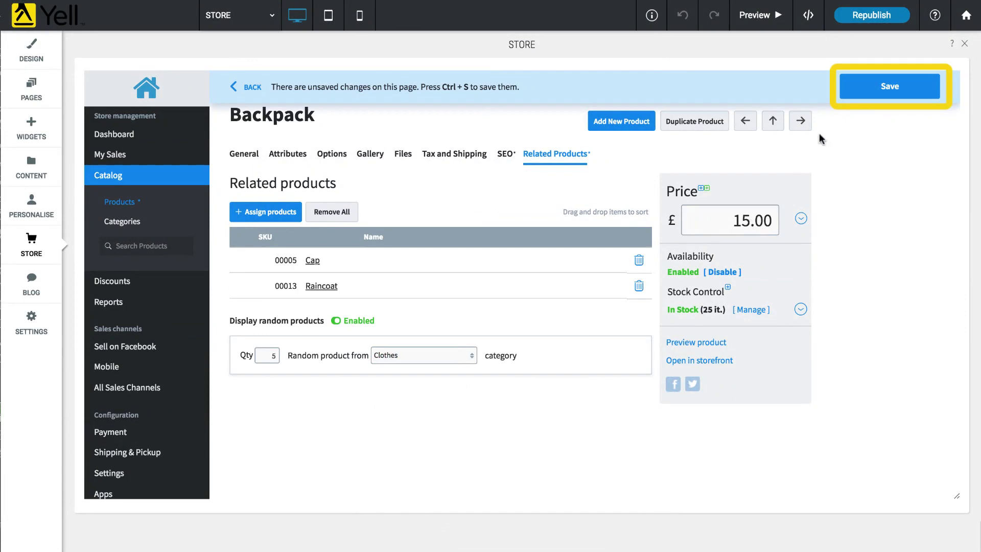